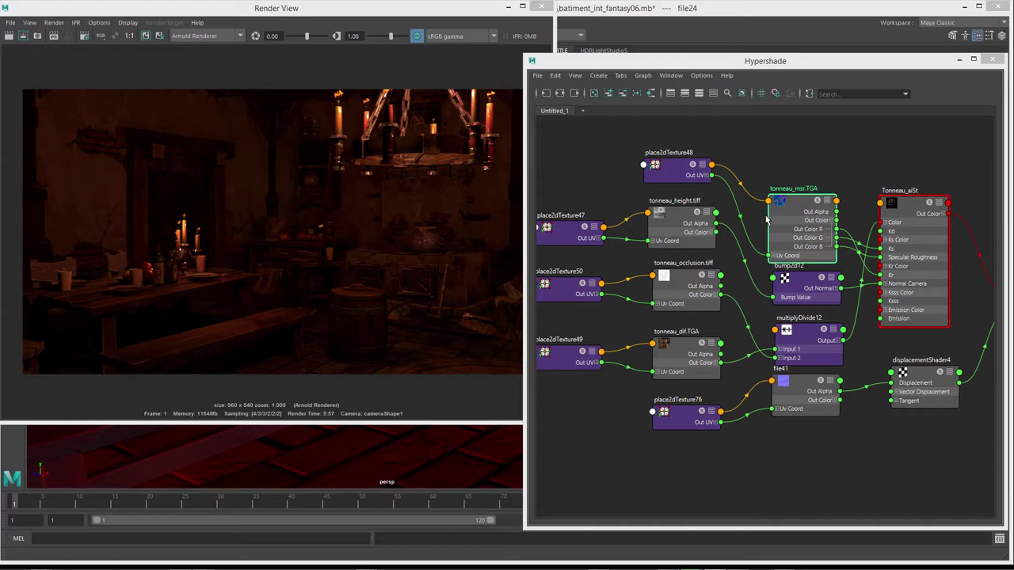
Step: Zoom into the barrel shader graph and nudge the view and the tonneau_msr.TGA node into place
scroll(765, 222, up, 1)
scroll(752, 222, up, 1)
scroll(744, 221, up, 1)
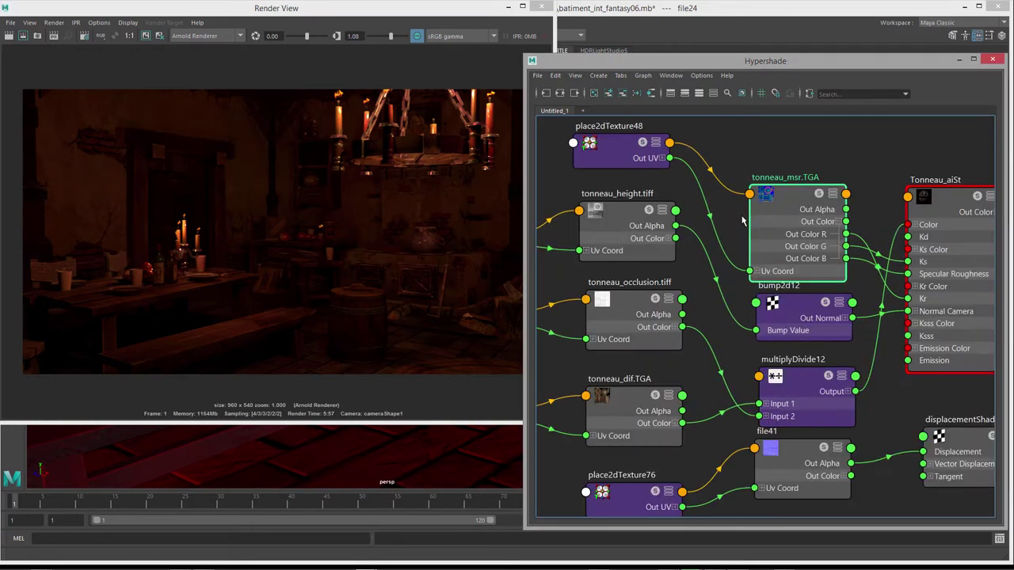
scroll(742, 221, up, 1)
scroll(742, 217, down, 1)
alt+middle_drag(767, 229, 729, 220)
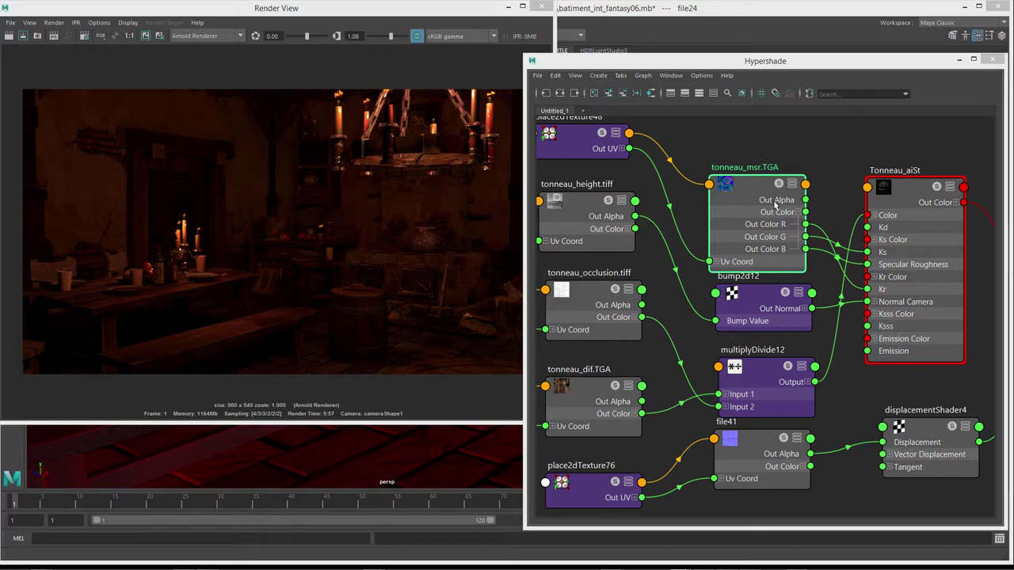
drag(751, 191, 749, 184)
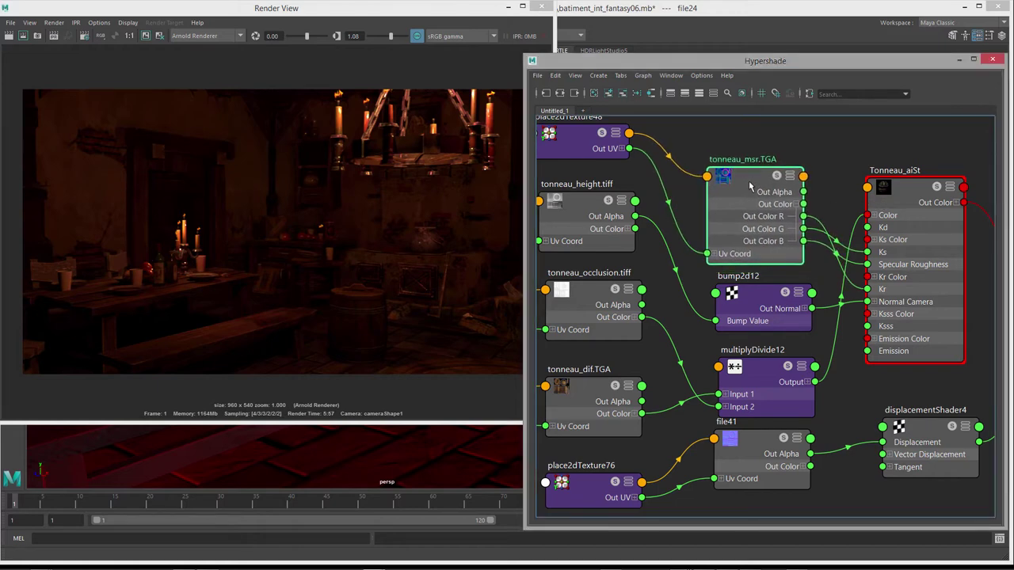
scroll(751, 186, up, 3)
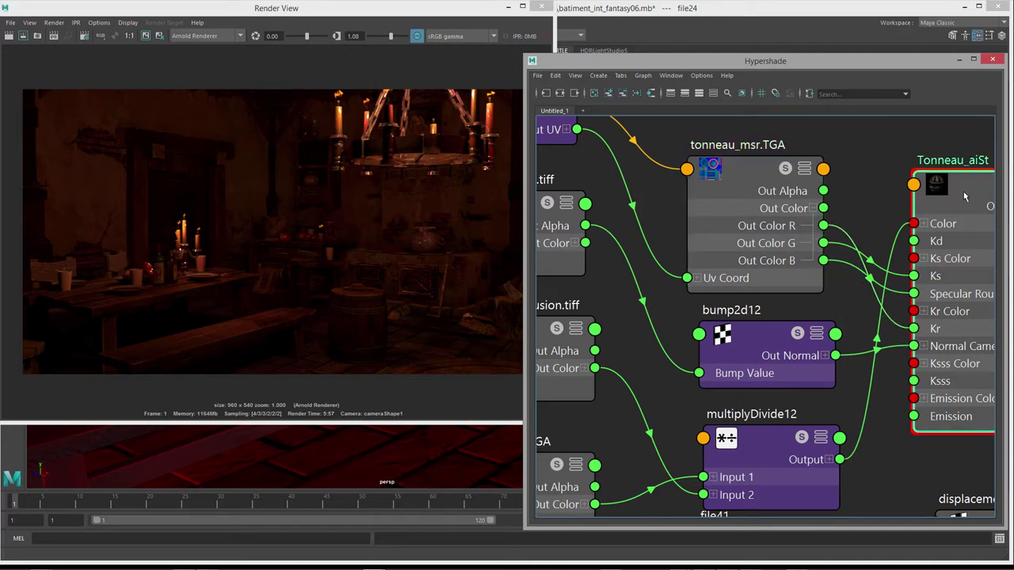
Step: Select the tonneau_msr.TGA texture and move the Hypershade window left to show its file24 attributes
drag(960, 190, 933, 178)
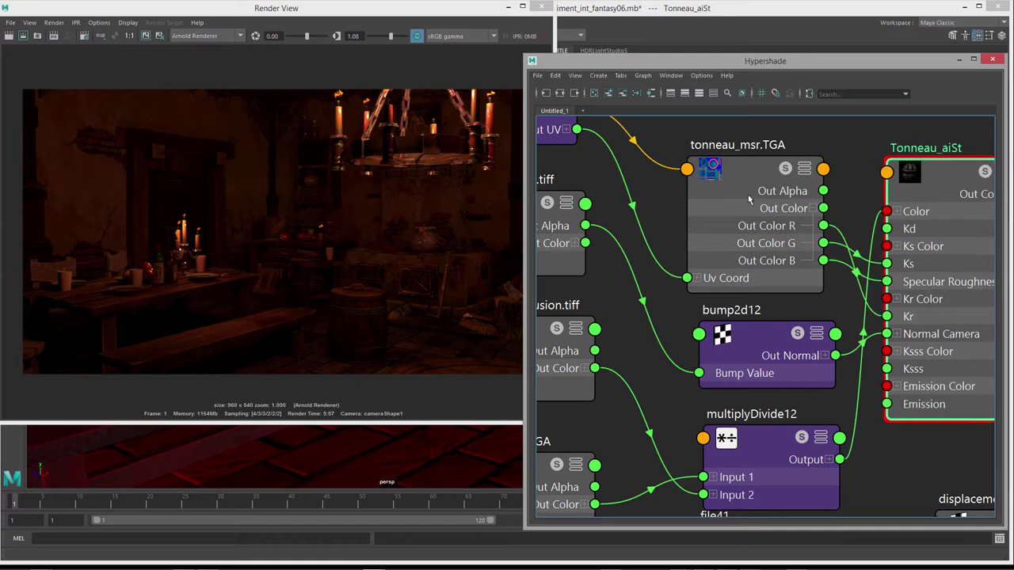
click(737, 176)
drag(737, 171, 733, 165)
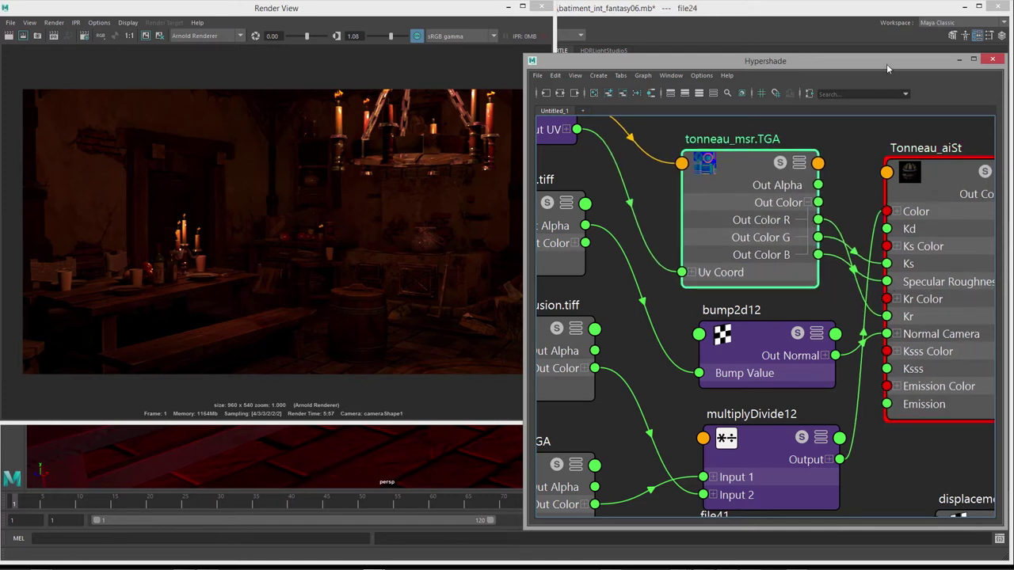
drag(887, 64, 518, 41)
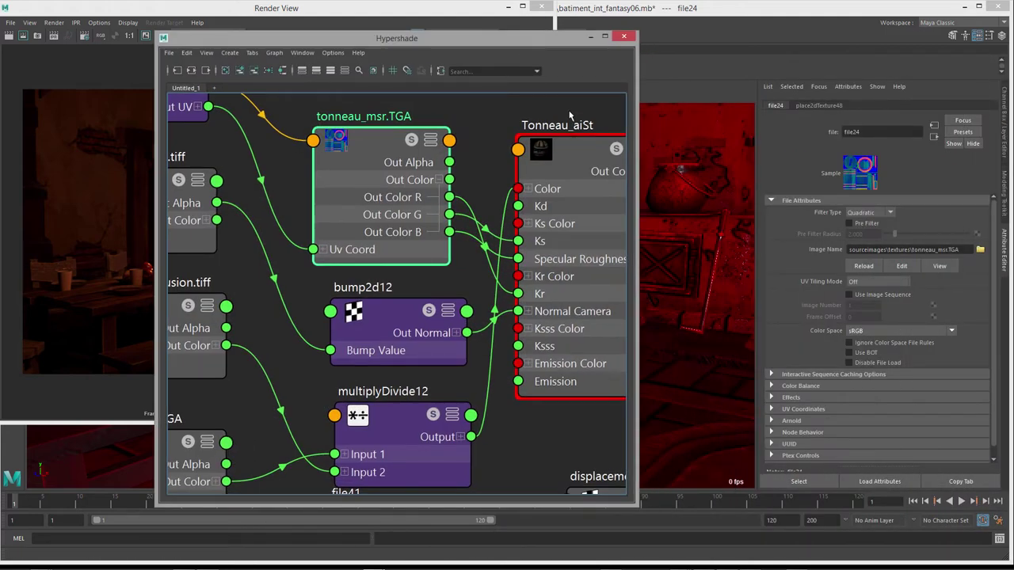
drag(587, 171, 570, 165)
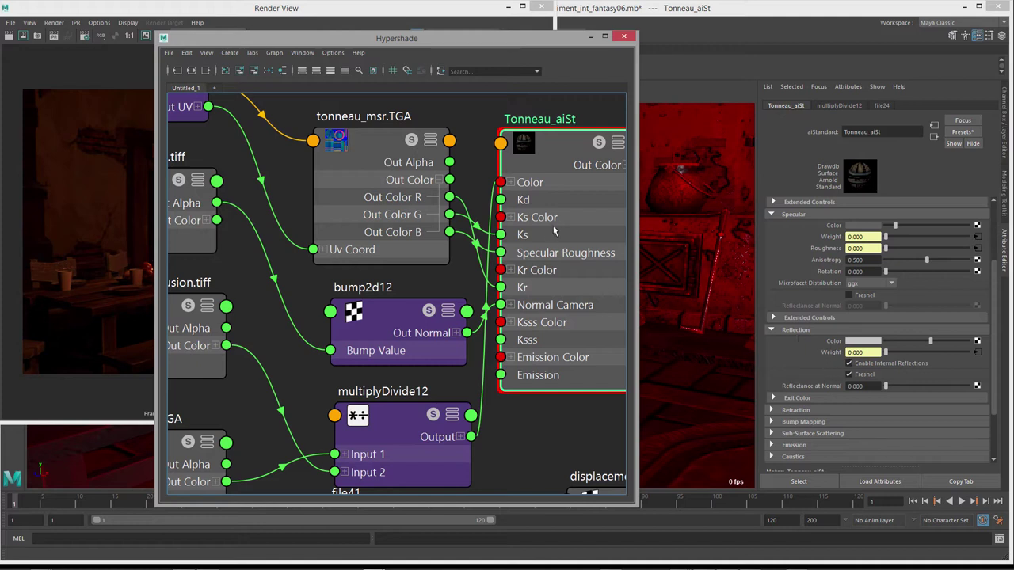
drag(636, 198, 683, 204)
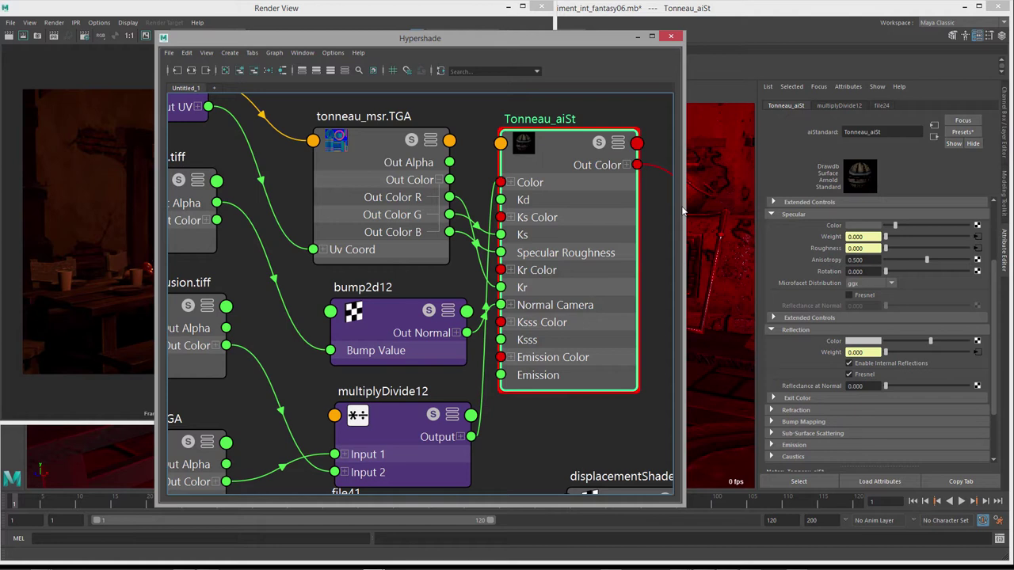
click(373, 162)
drag(379, 158, 376, 157)
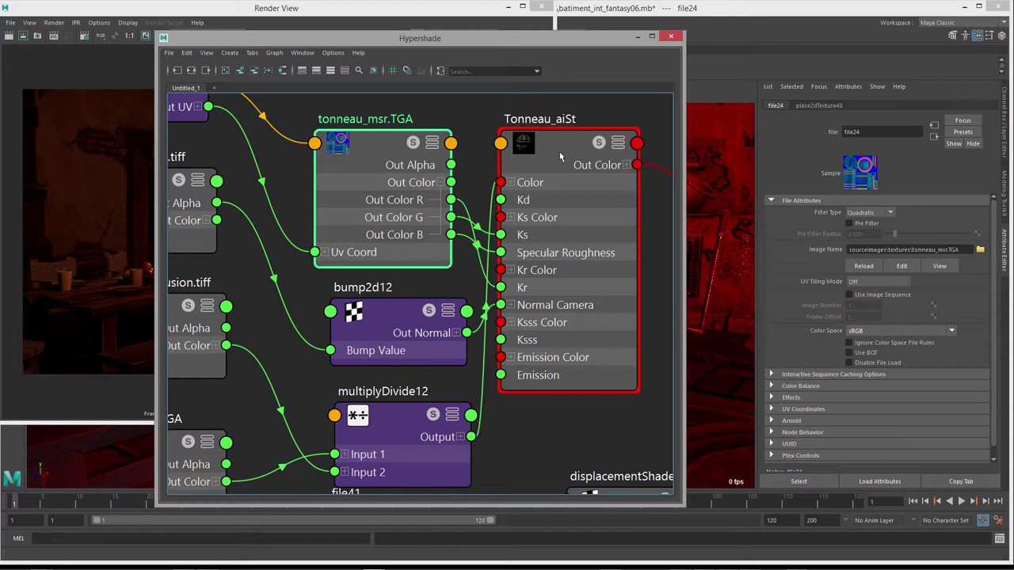
Step: Review the Tonneau_aiSt shader and tonneau_msr.TGA texture settings, shifting the texture node right
drag(569, 148, 601, 147)
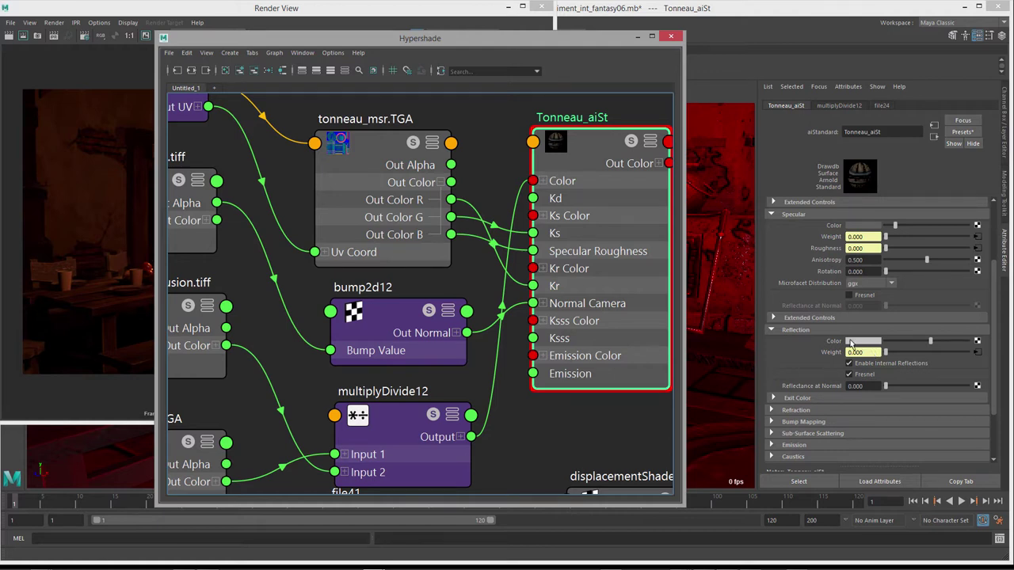
drag(449, 216, 413, 202)
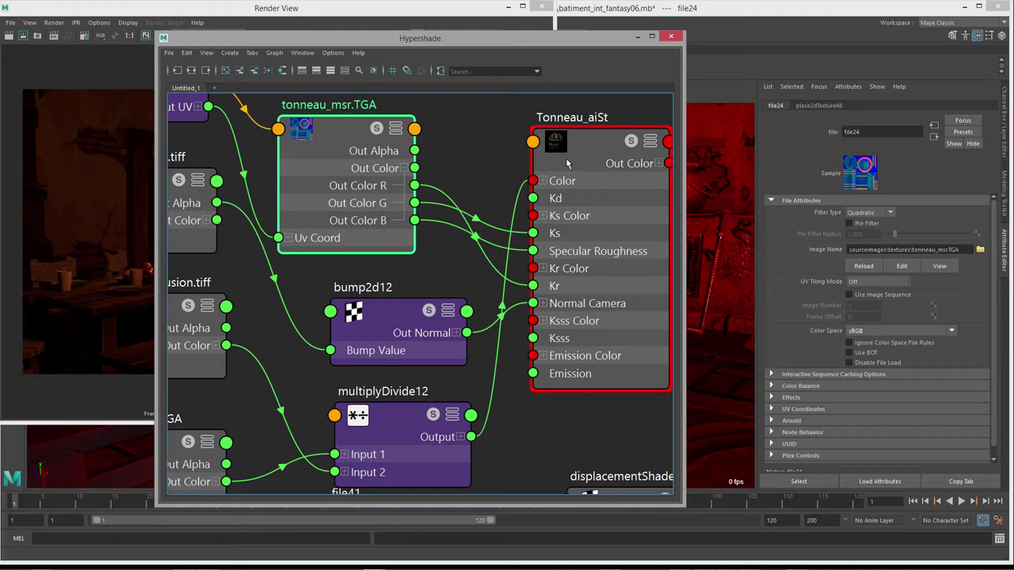
drag(341, 126, 386, 132)
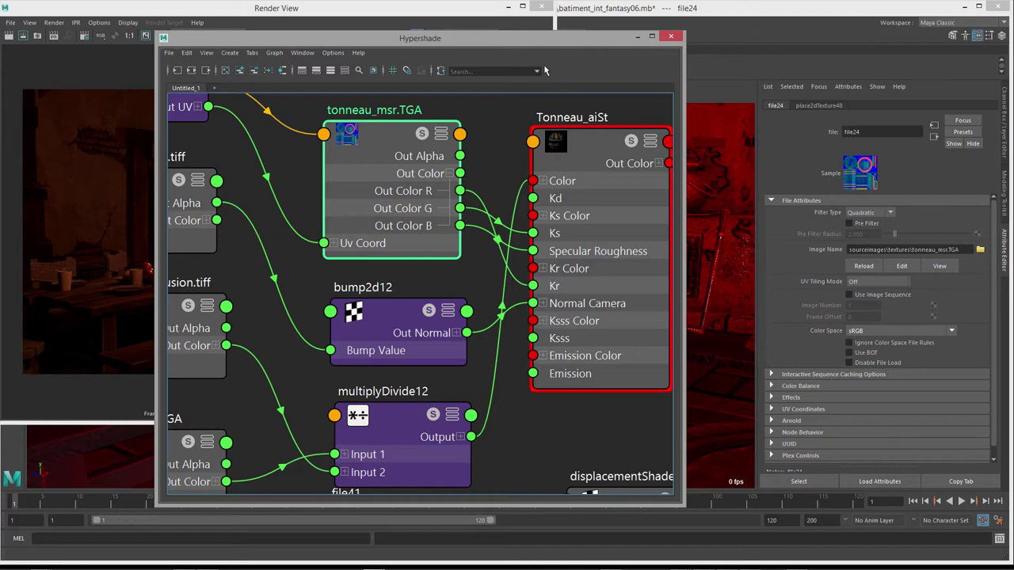
Step: Move the Hypershade right and frame the network from place2dTexture48 to displacementShader4
drag(530, 41, 678, 33)
scroll(607, 313, down, 2)
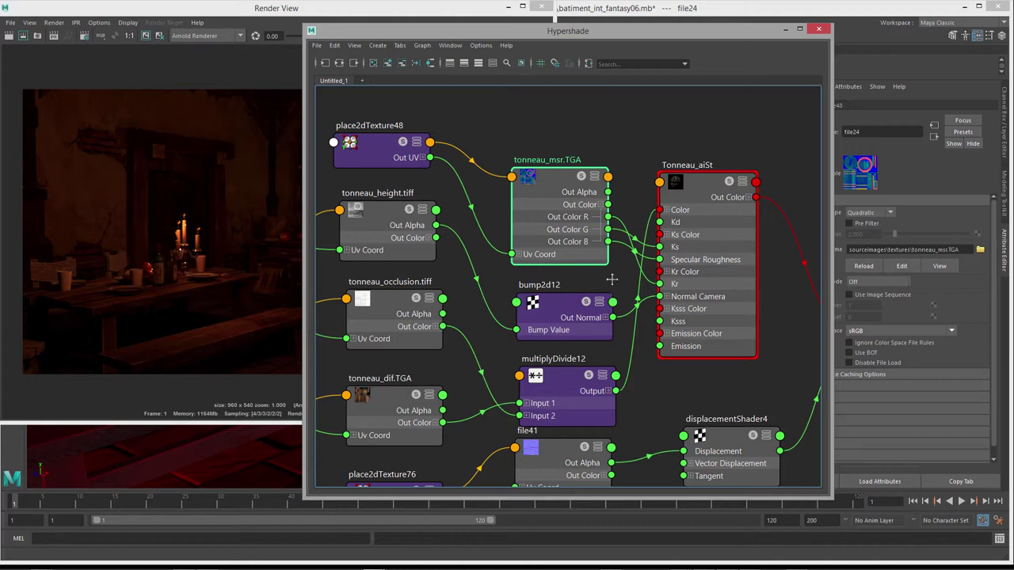
alt+middle_drag(611, 280, 622, 254)
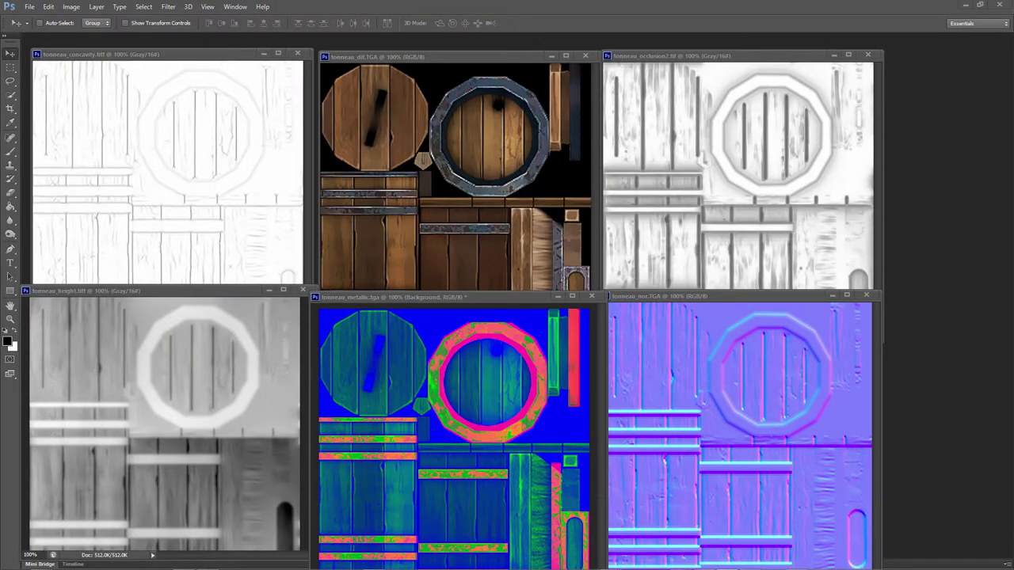
Step: Focus the tonneau_metallic.tga image and place the Layers panel over the image windows
drag(409, 302, 409, 293)
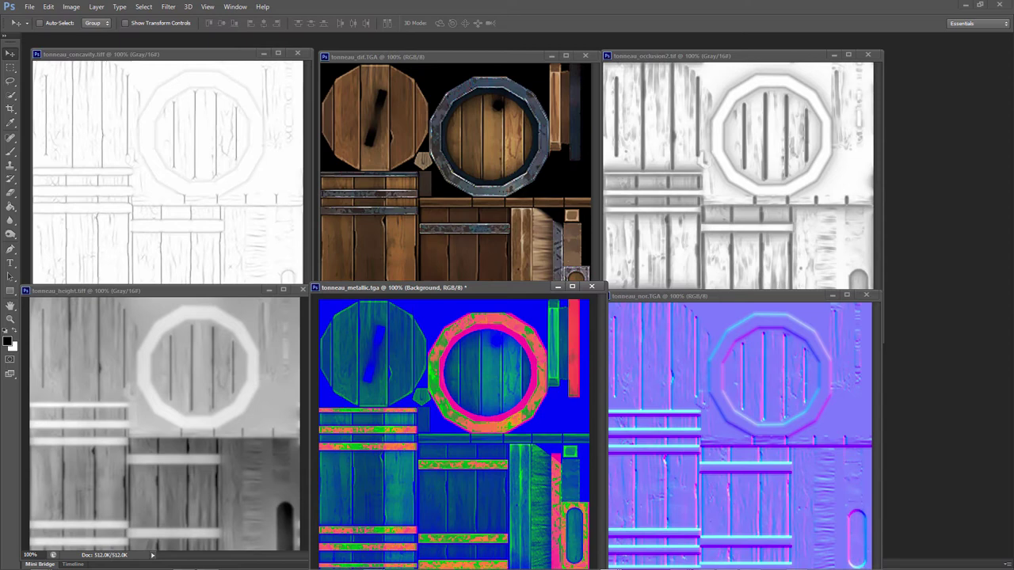
key(Tab)
drag(787, 55, 733, 68)
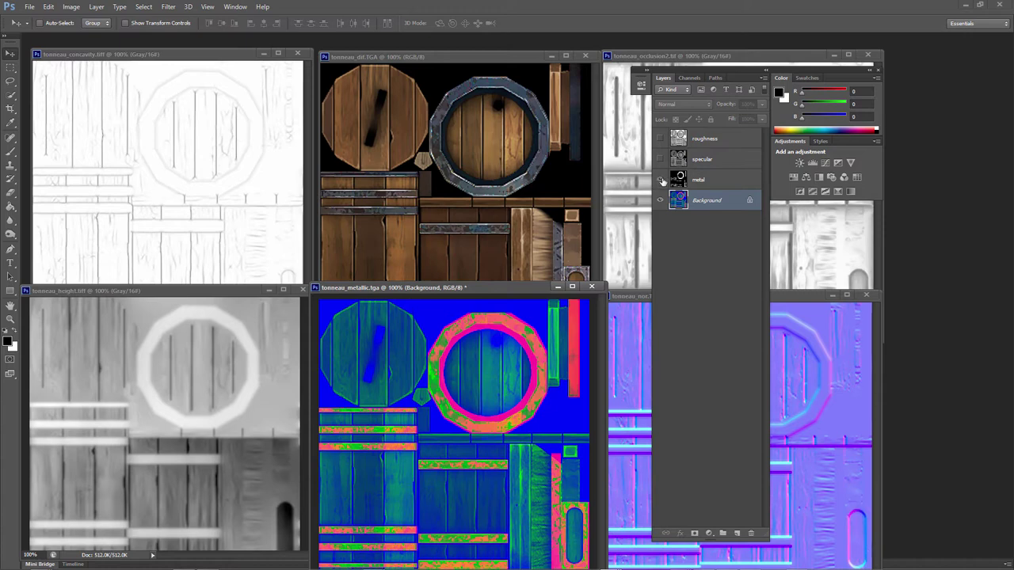
Step: Make the metal, specular and roughness layers visible and briefly check the Channels tab
click(660, 180)
click(659, 159)
click(660, 139)
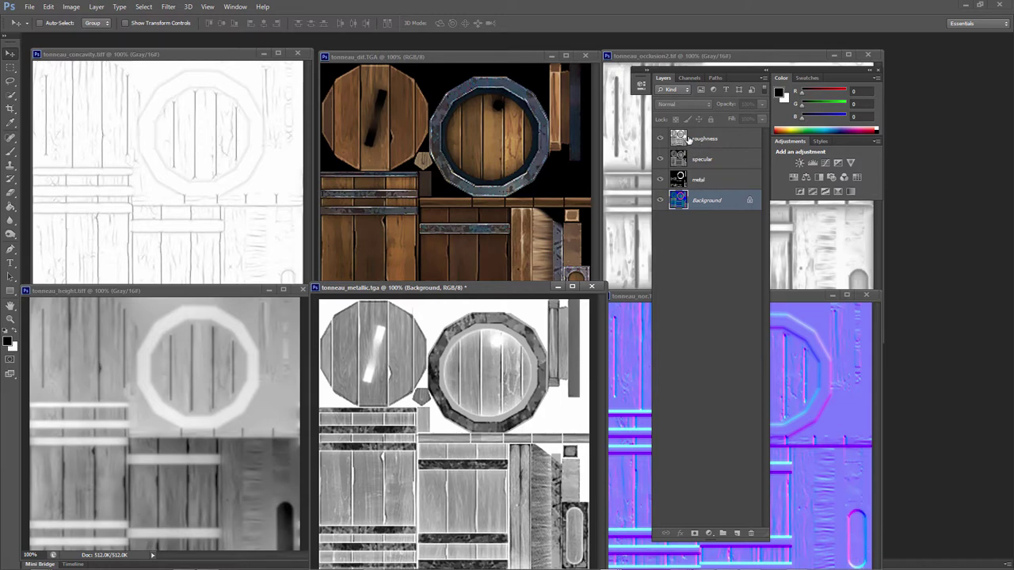
click(688, 79)
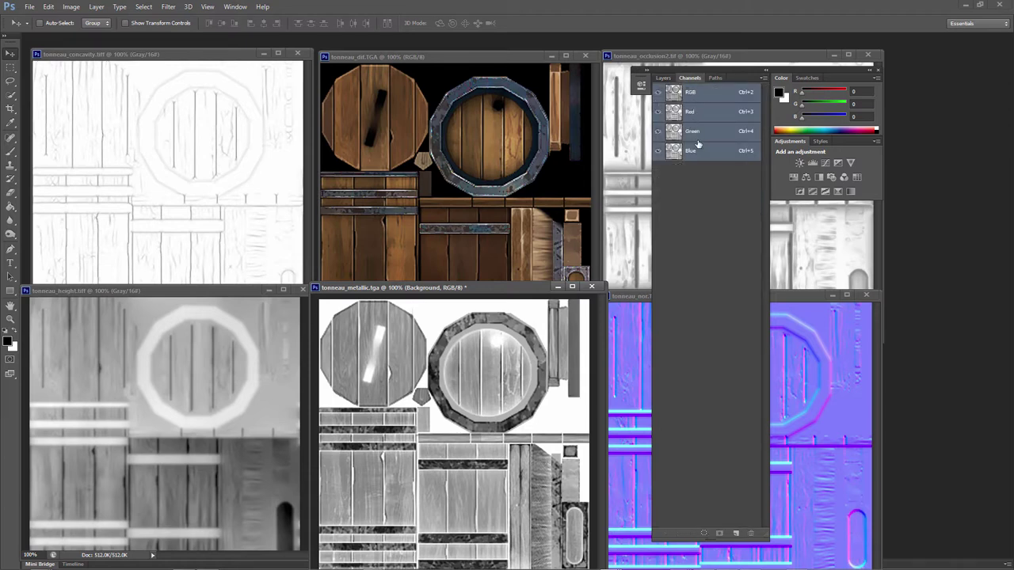
click(665, 79)
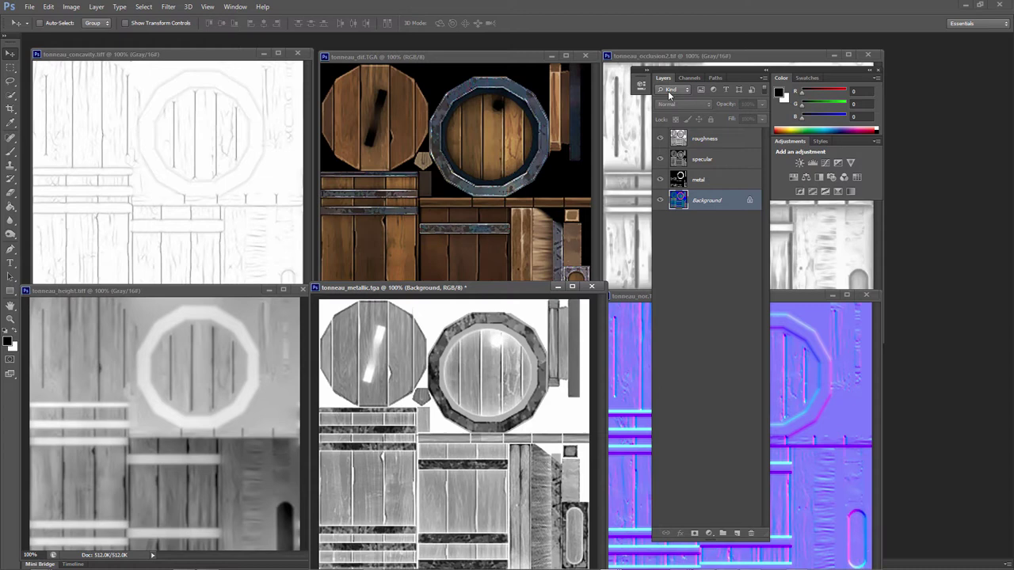
Step: Convert the Background into a regular layer and rename it MSR
double_click(702, 202)
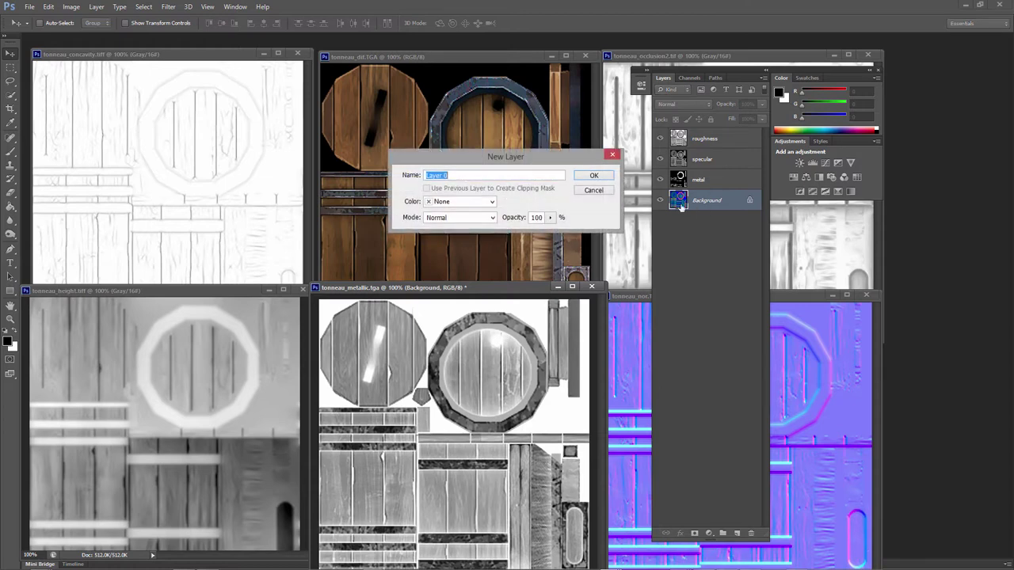
click(594, 177)
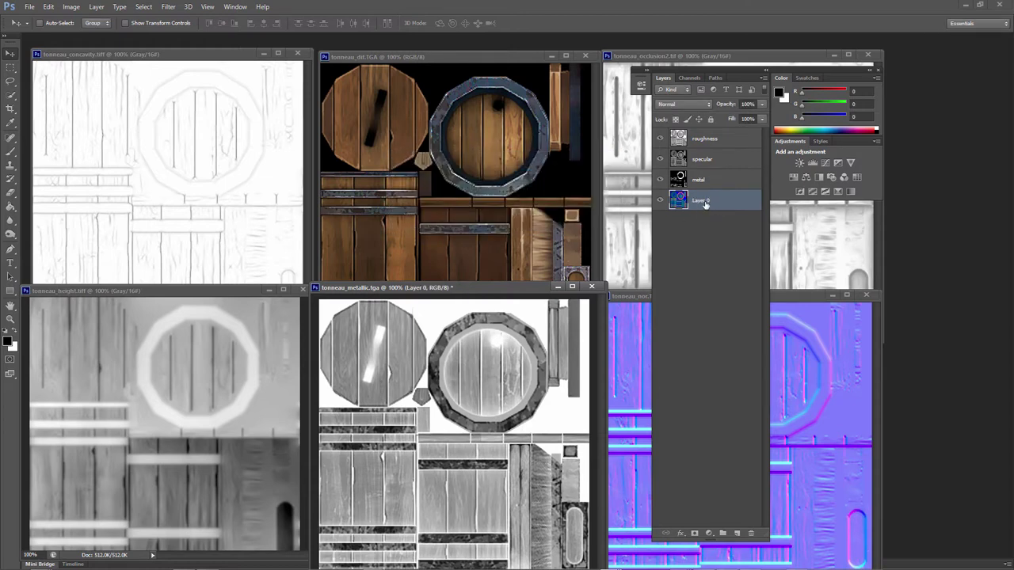
double_click(702, 202)
text(MSR)
key(Return)
Step: Hide the roughness, specular and metal layers and inspect MSR's red, green and blue channels
click(690, 77)
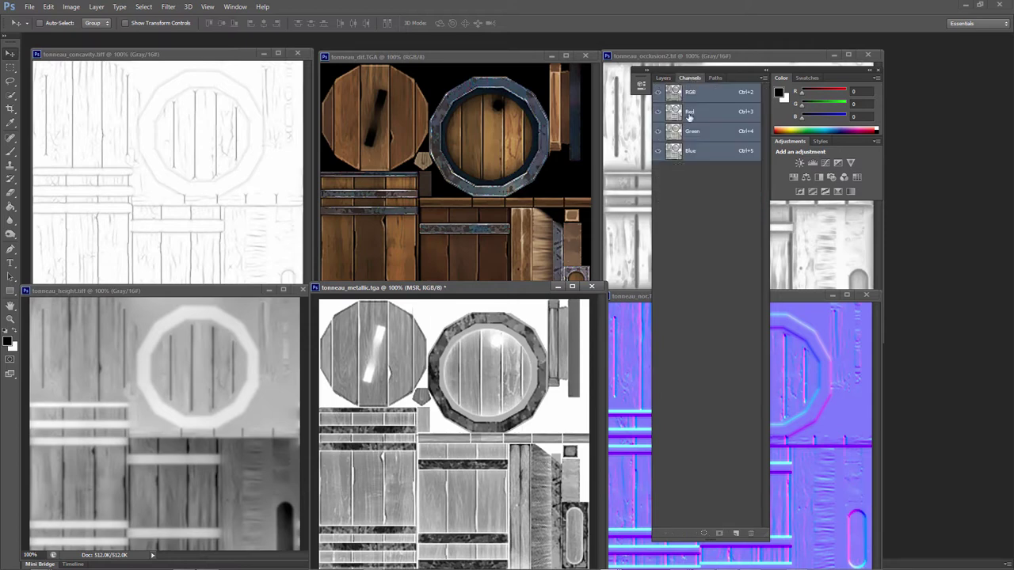
click(662, 78)
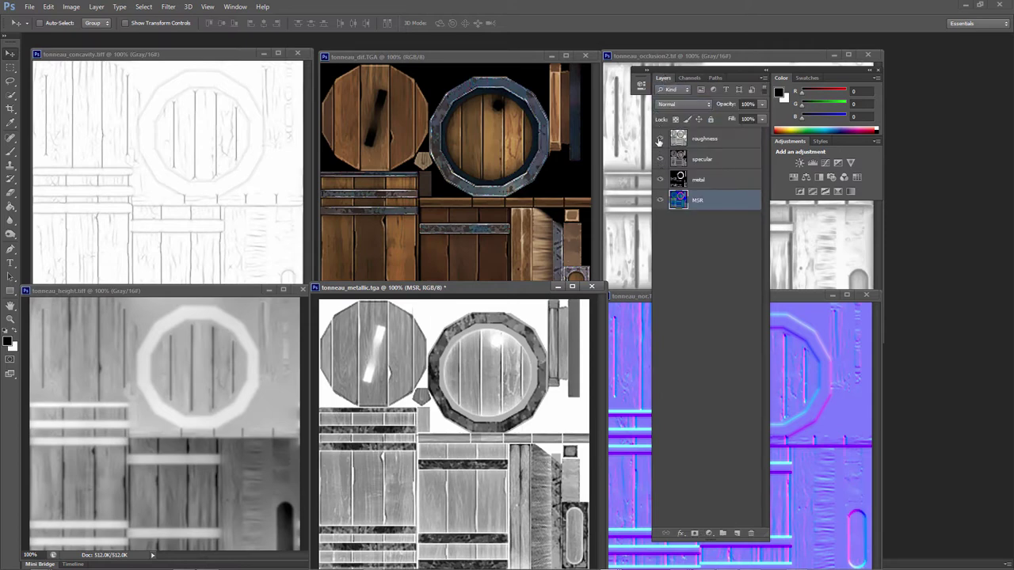
drag(660, 139, 658, 188)
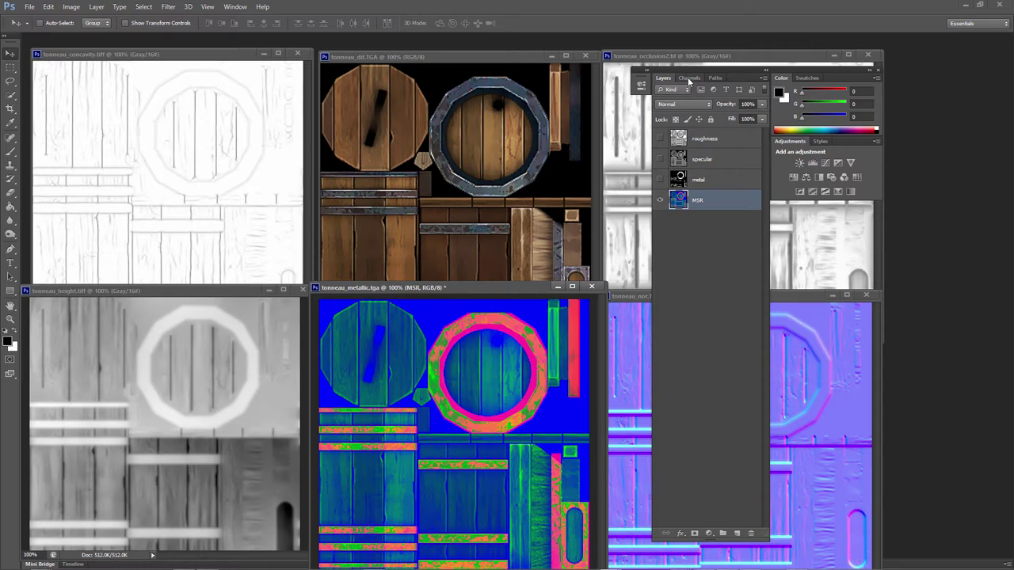
click(689, 78)
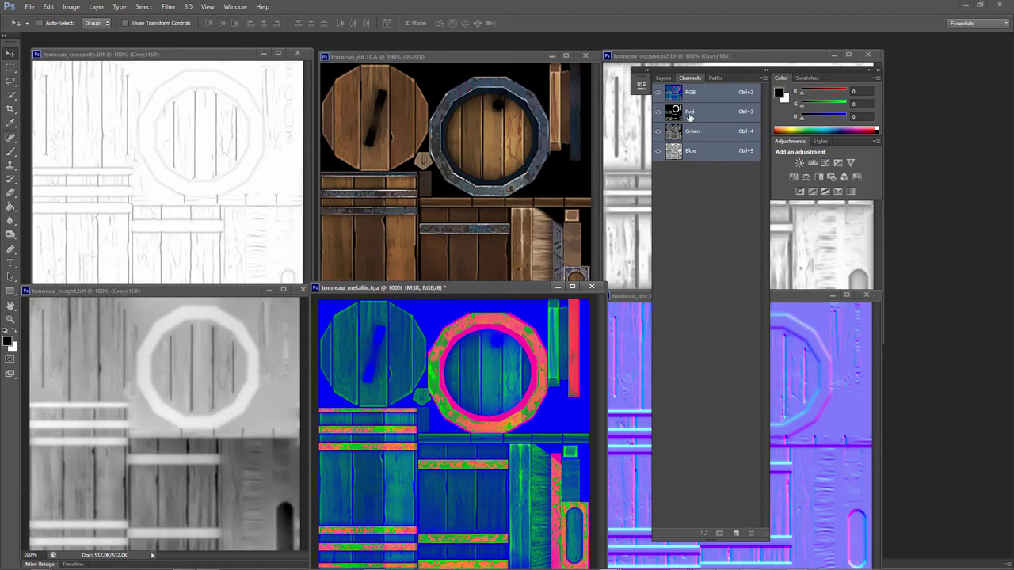
Step: Switch from the Channels tab back to the Layers list of the MSR texture
click(664, 78)
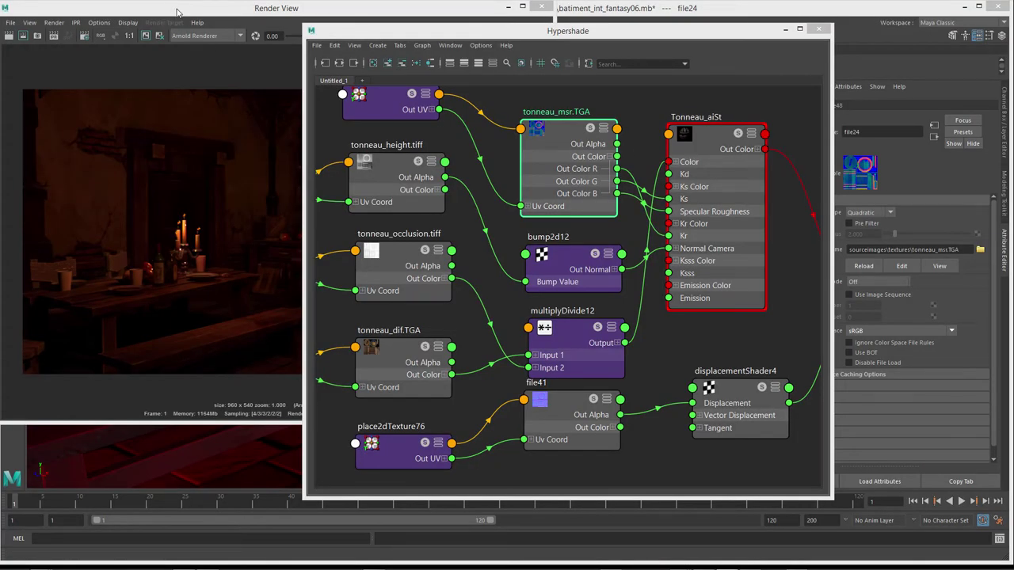
drag(177, 11, 183, 13)
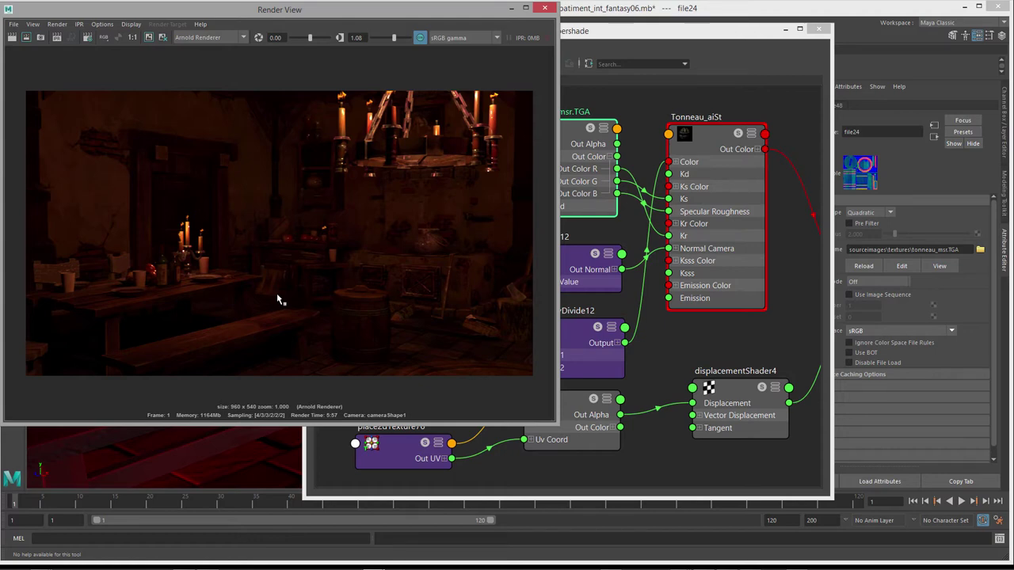
drag(667, 32, 786, 36)
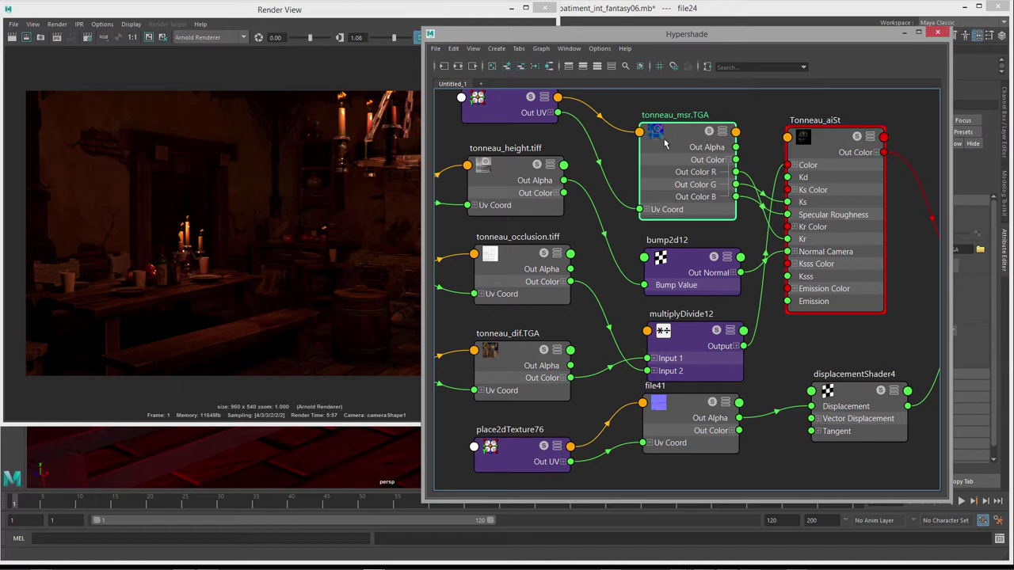
drag(662, 140, 660, 126)
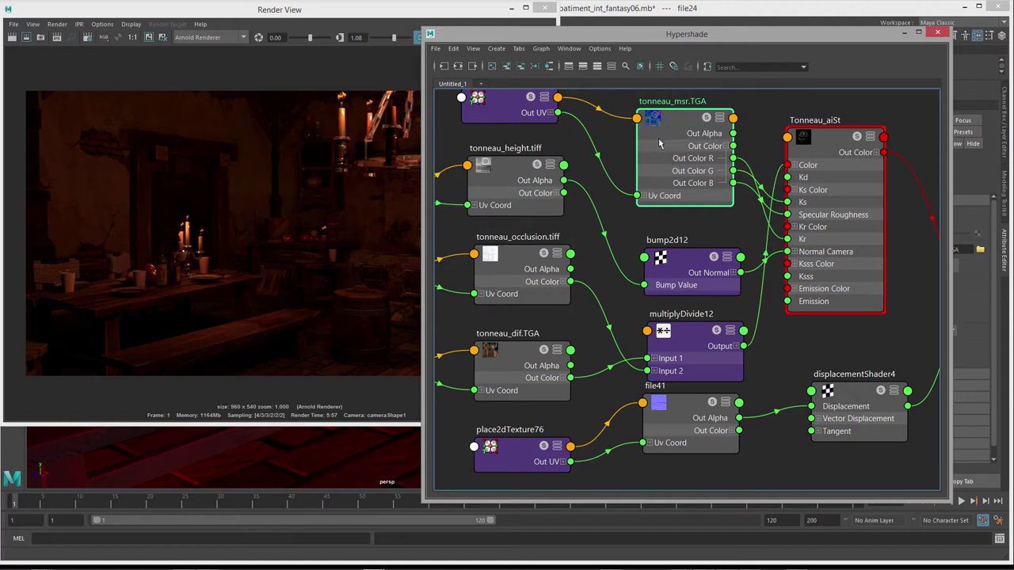
drag(675, 141, 676, 139)
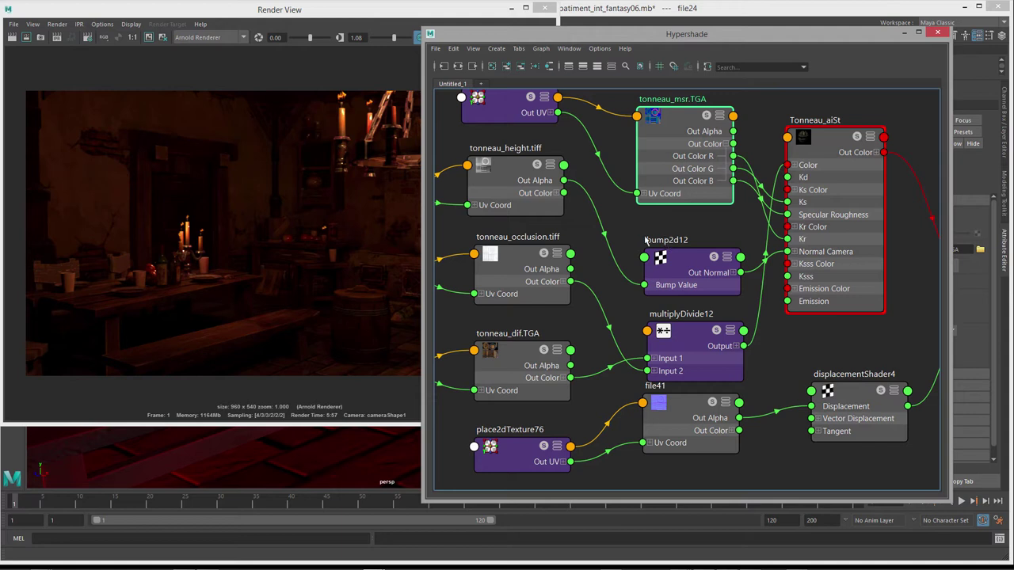
drag(508, 269, 506, 266)
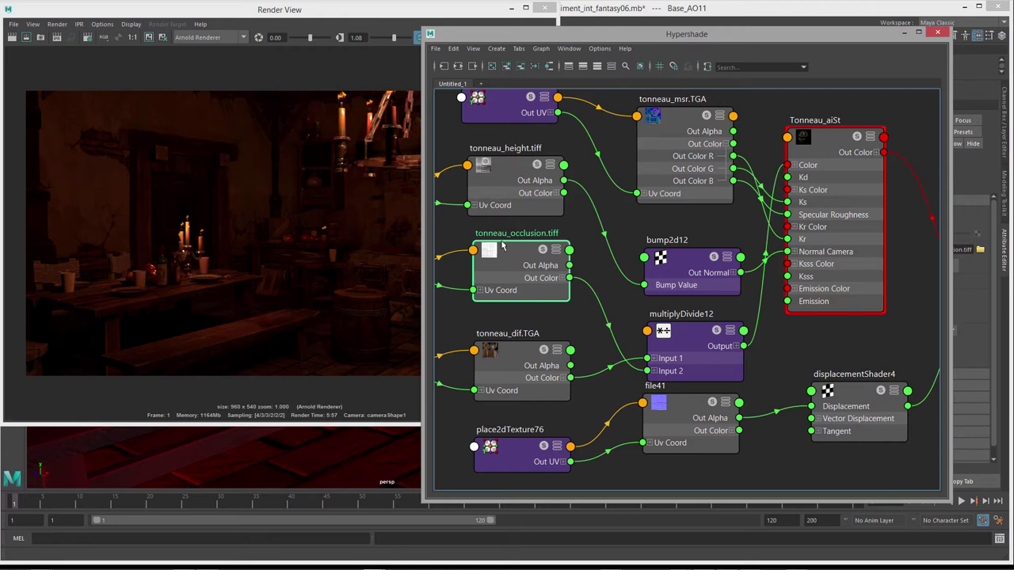
drag(514, 258, 512, 255)
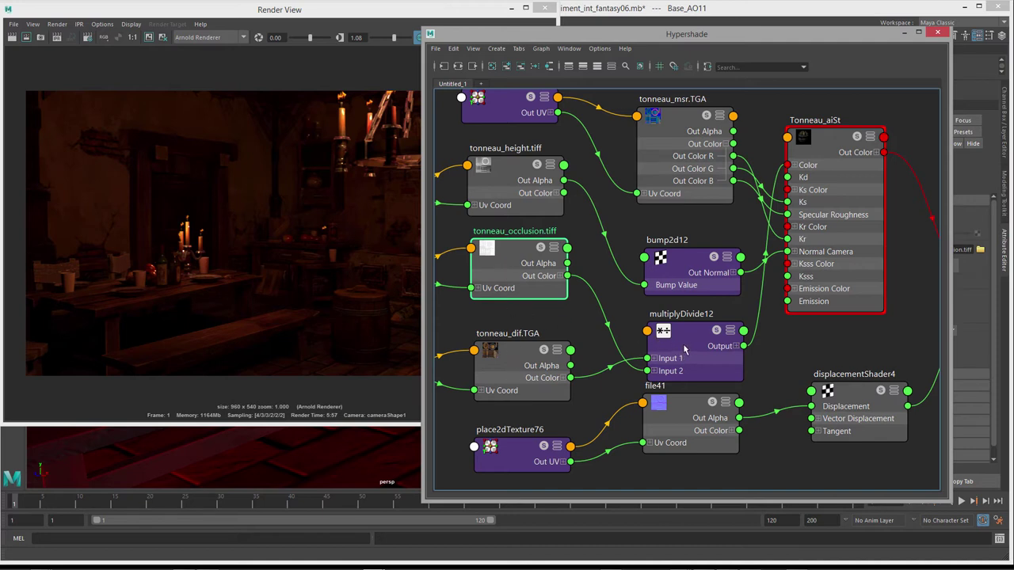
drag(680, 358, 662, 341)
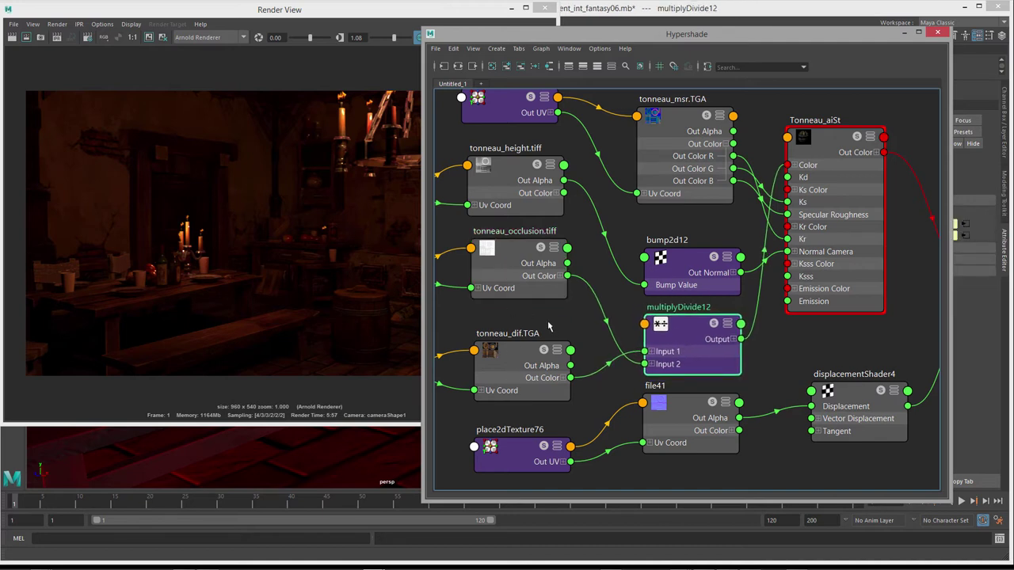
Step: Zoom and pan the Hypershade to show everything from the place2dTexture nodes to TonneauSG
scroll(550, 327, down, 3)
scroll(549, 326, up, 1)
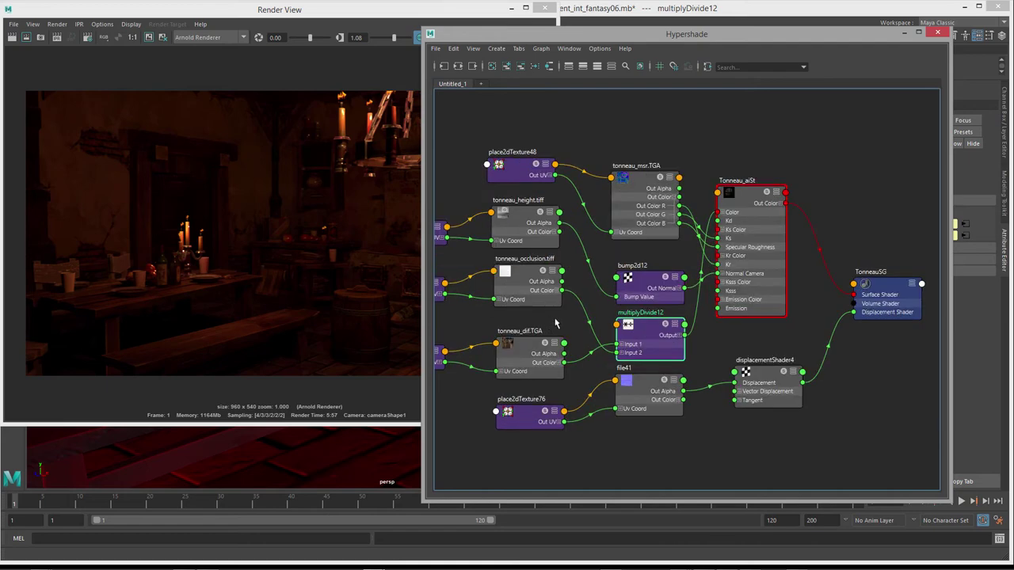
alt+middle_drag(554, 321, 621, 321)
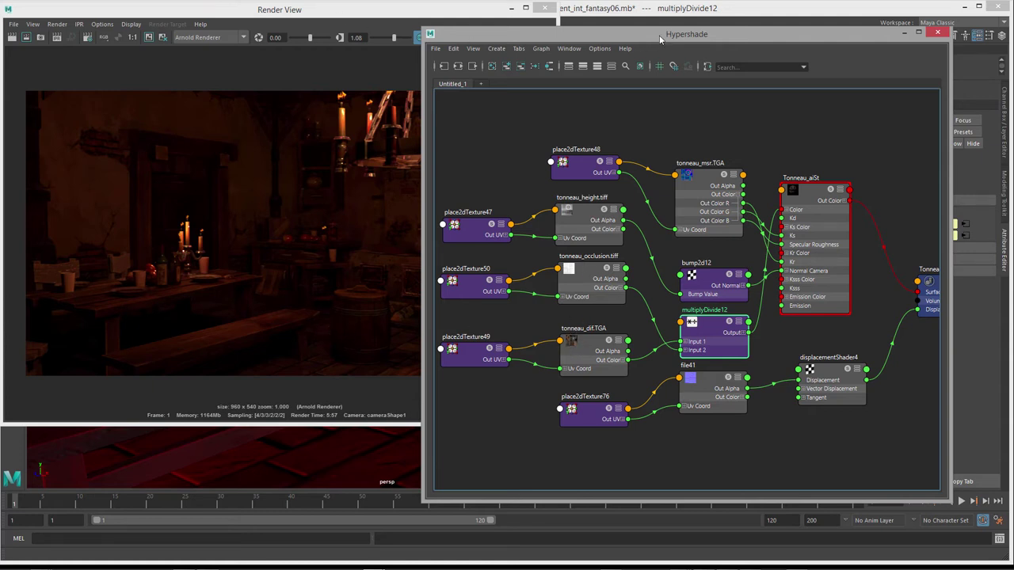
drag(659, 35, 647, 30)
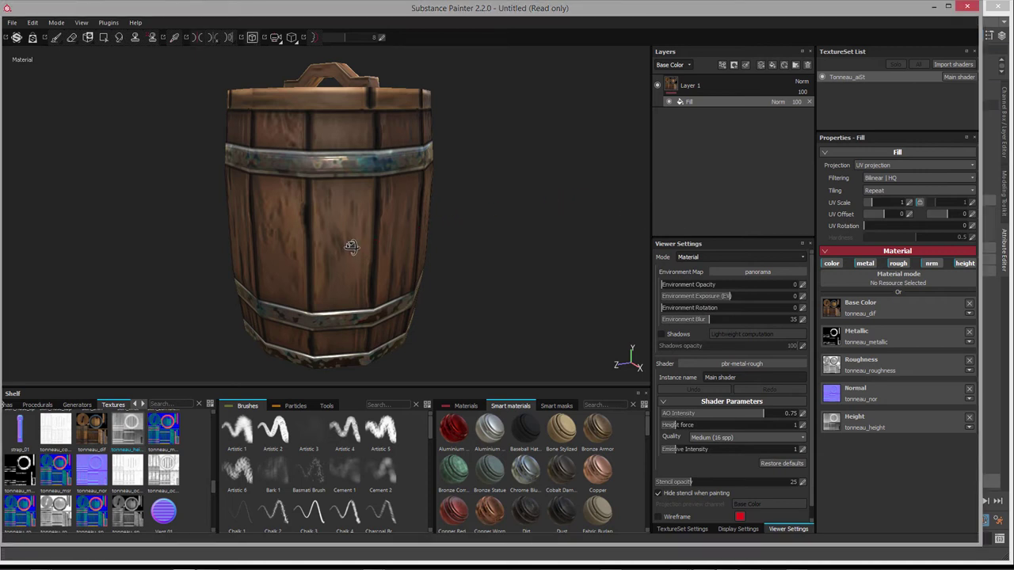
Step: Orbit and pan around the textured barrel from above and the side, then open the File menu
mouse_move(346, 240)
alt+mouse_down()
mouse_move(362, 294)
mouse_move(338, 287)
mouse_move(332, 269)
alt+mouse_up()
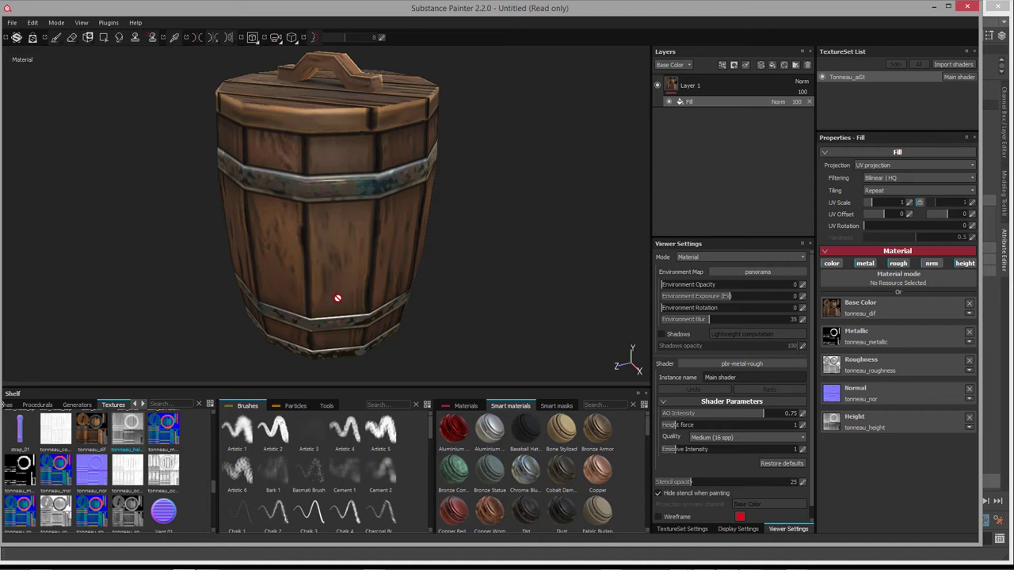
mouse_move(337, 301)
alt+mouse_down()
mouse_move(310, 236)
mouse_move(323, 242)
alt+mouse_up()
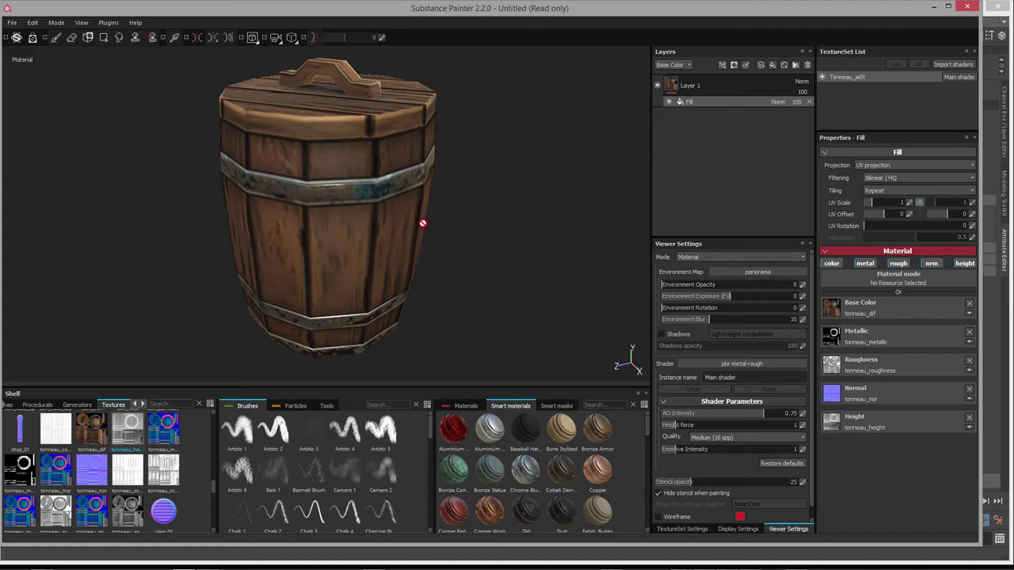
alt+middle_drag(356, 235, 373, 267)
alt+drag(374, 267, 376, 253)
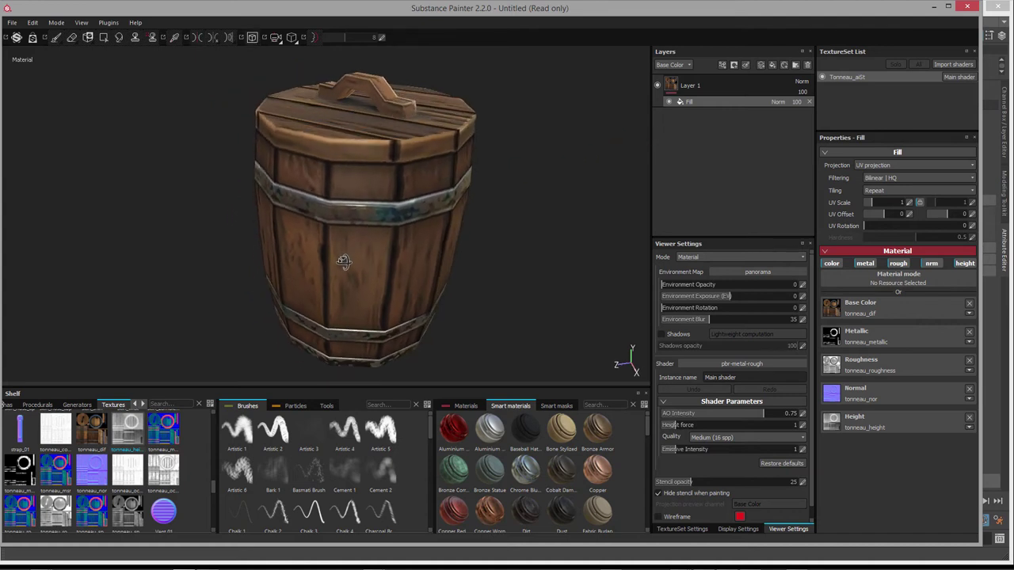
alt+middle_drag(375, 254, 348, 239)
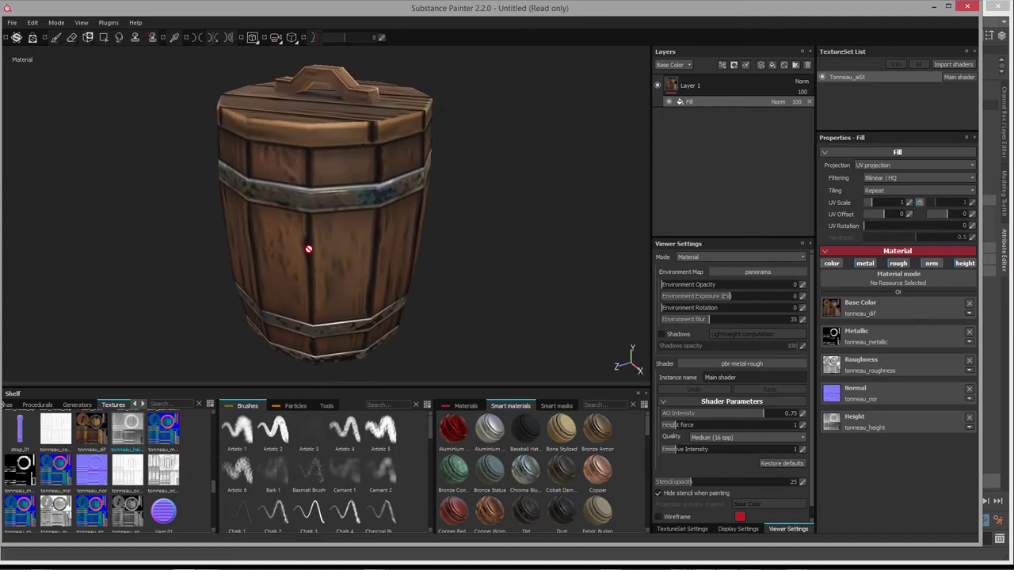
click(15, 24)
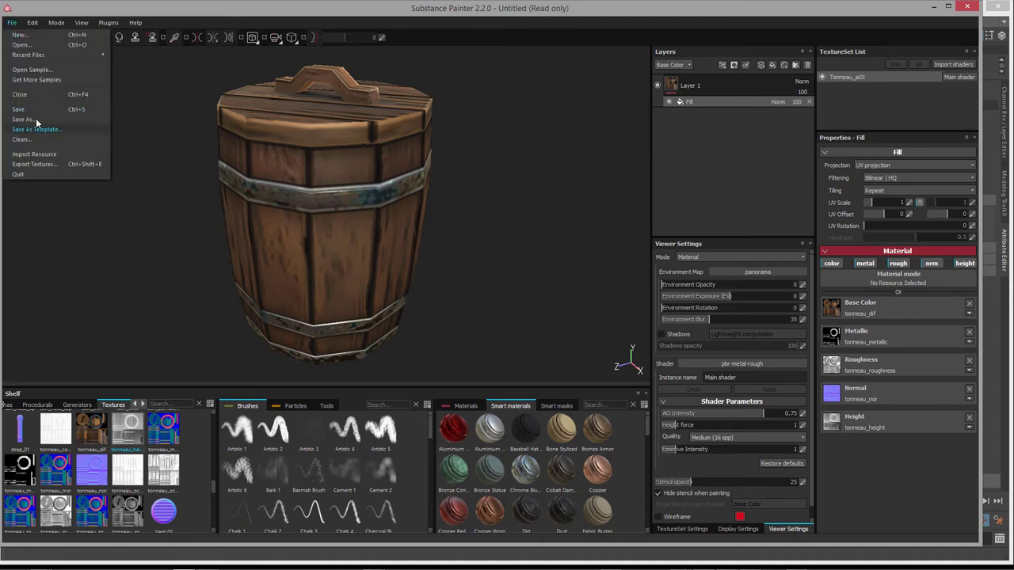
Step: Open Export Textures and load the Arnold configuration preset with its 9 output maps
click(41, 164)
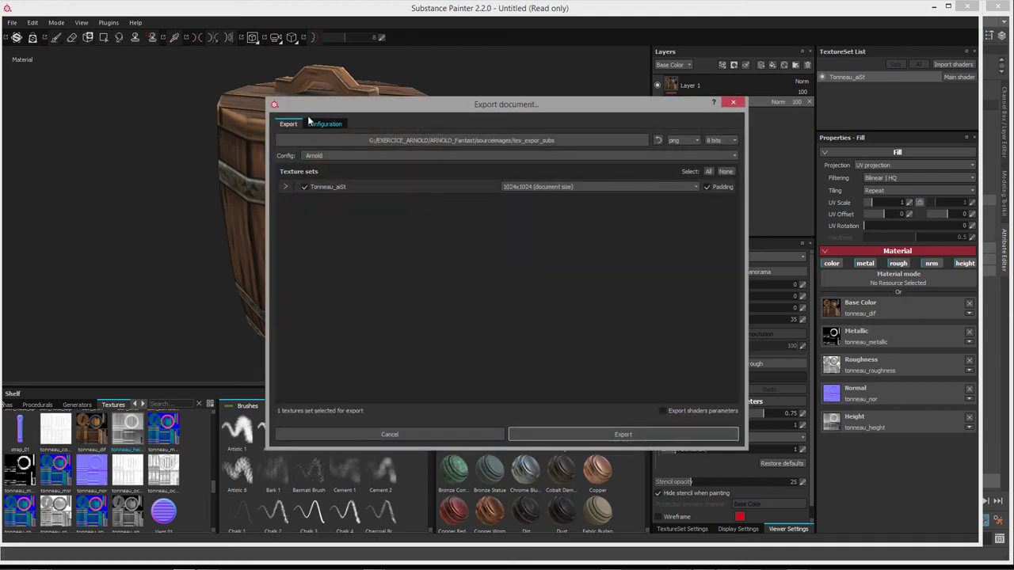
drag(324, 109, 262, 99)
click(260, 111)
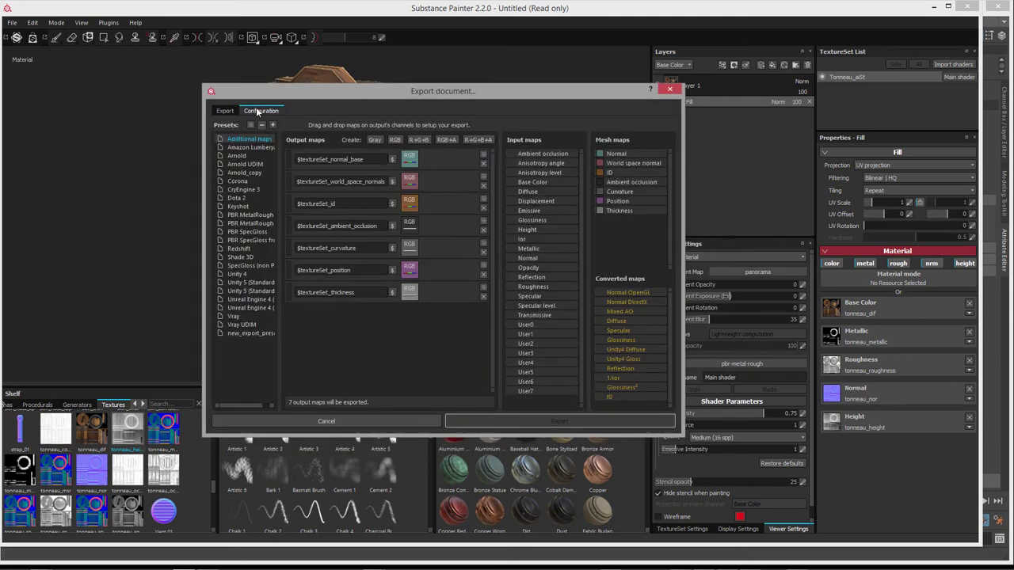
click(242, 156)
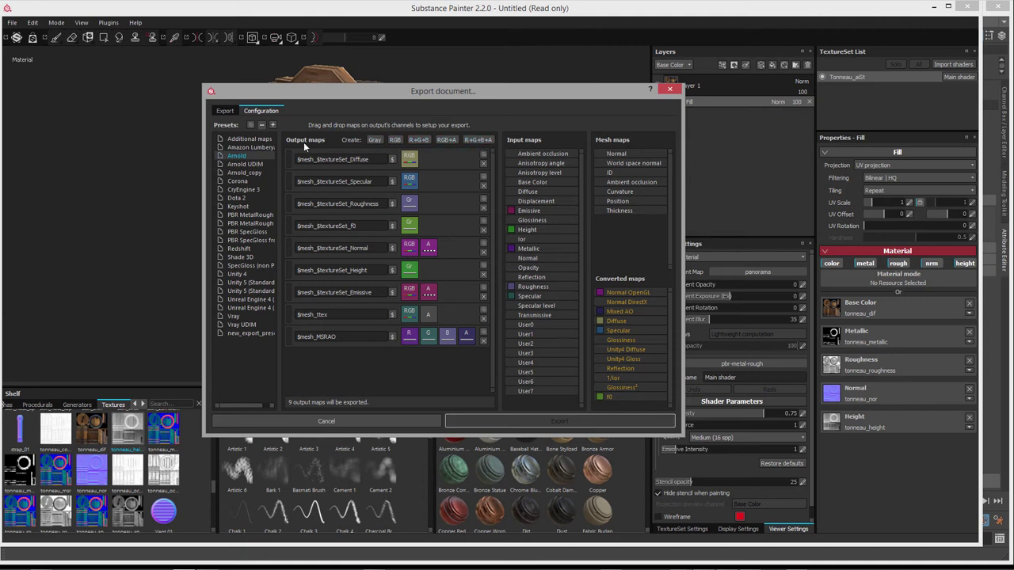
Step: Add an RGB Alpha output map with Metallic gray in red and Specular gray in green
click(478, 144)
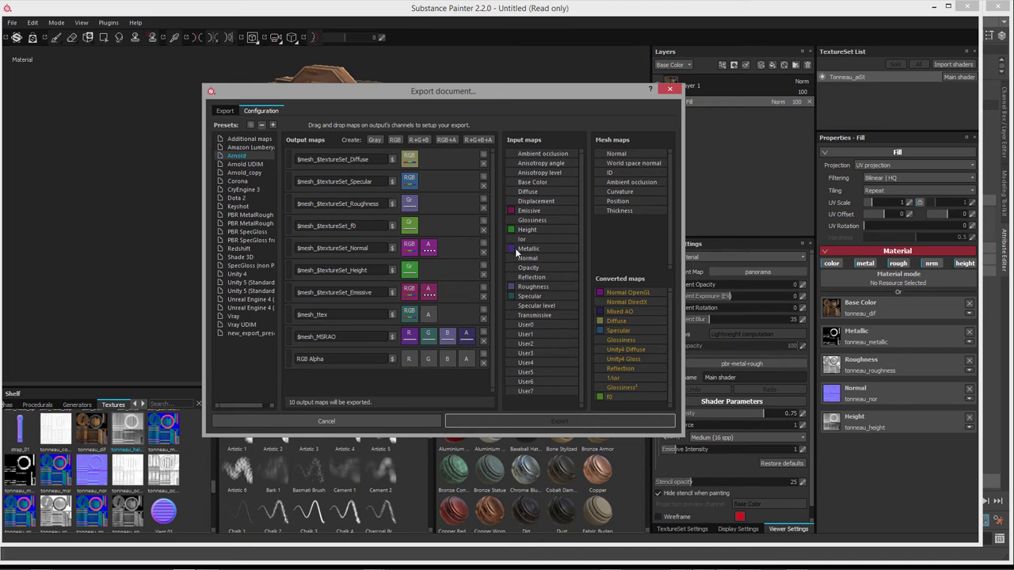
drag(516, 252, 409, 360)
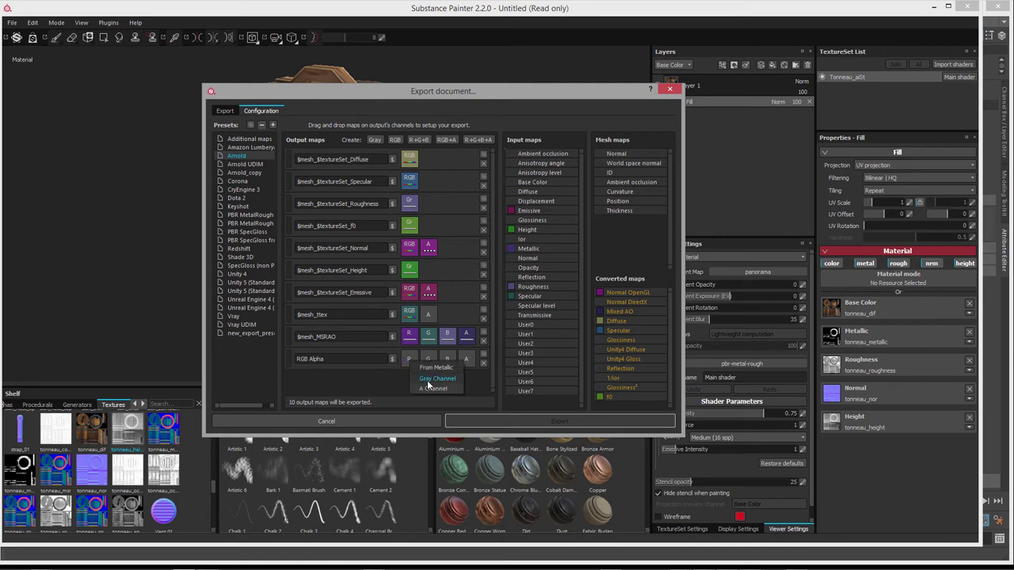
click(429, 380)
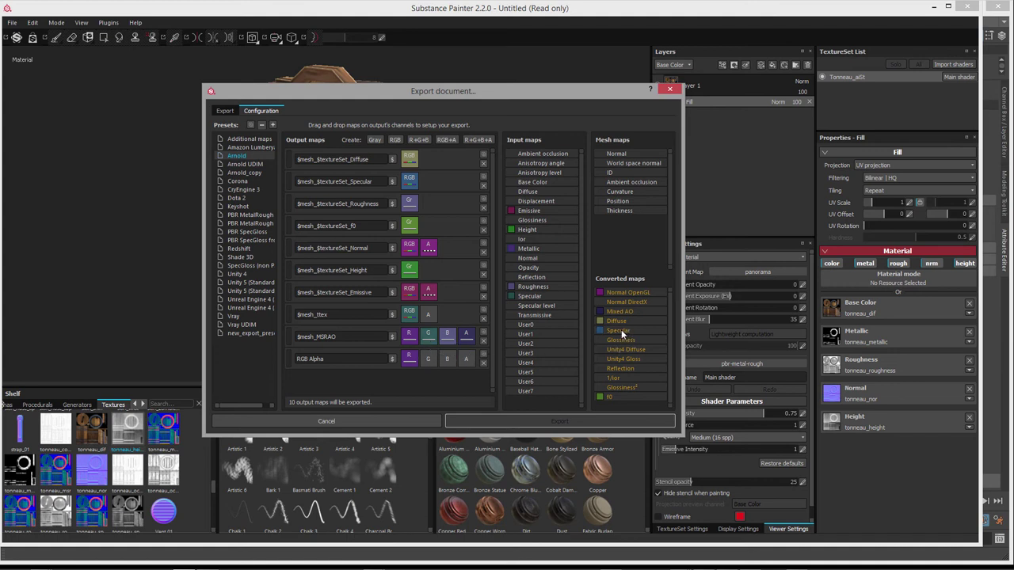
drag(622, 330, 432, 354)
drag(429, 355, 434, 358)
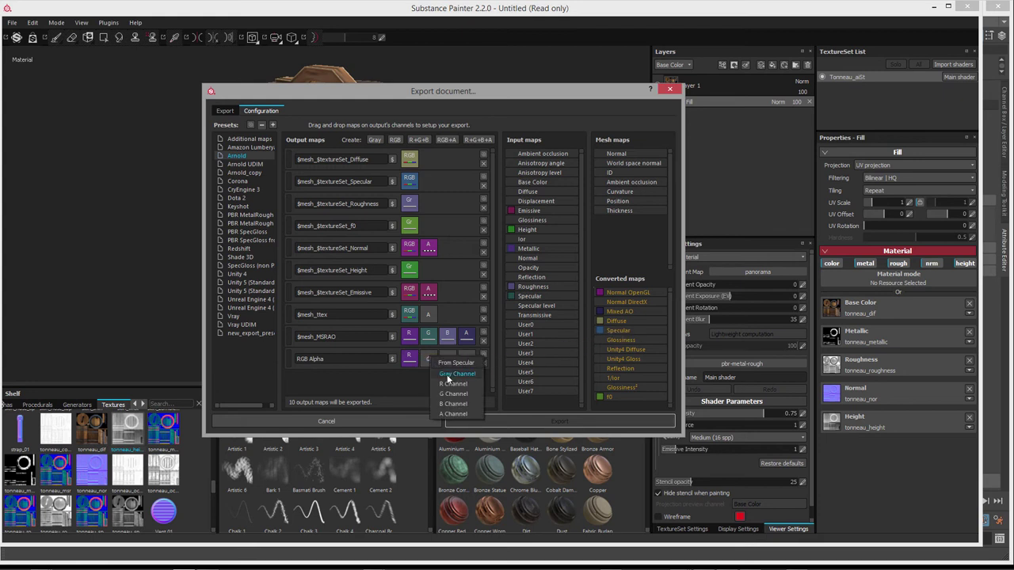
click(447, 375)
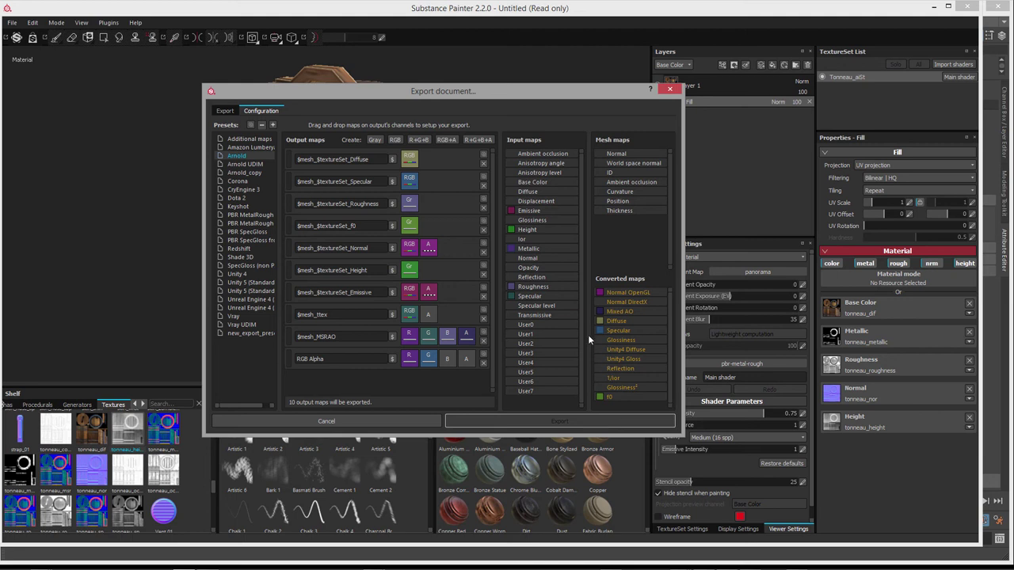
Step: Put Roughness in the blue channel and Ambient occlusion in alpha, then return to export settings
drag(511, 286, 447, 361)
drag(616, 185, 467, 359)
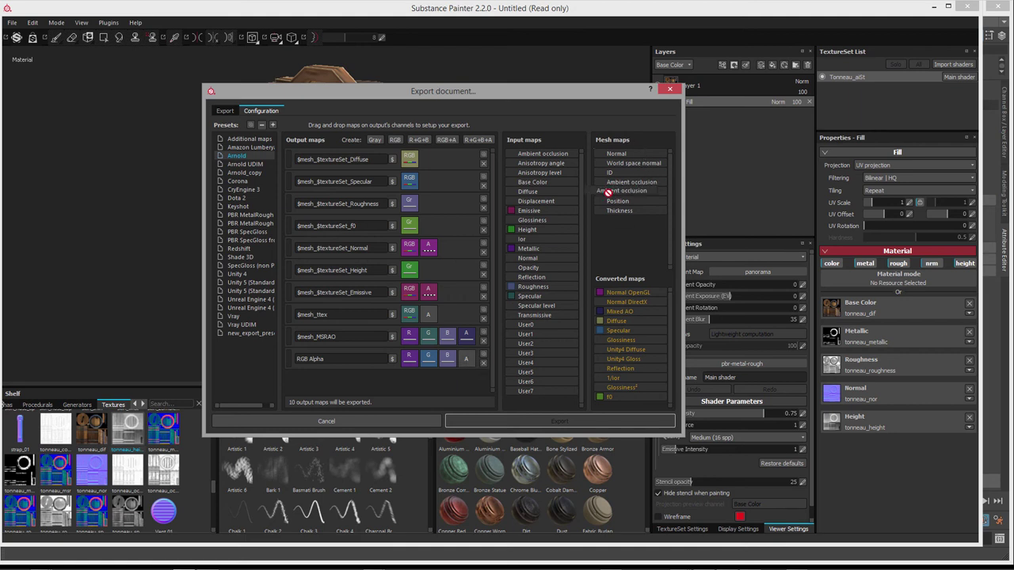
click(477, 374)
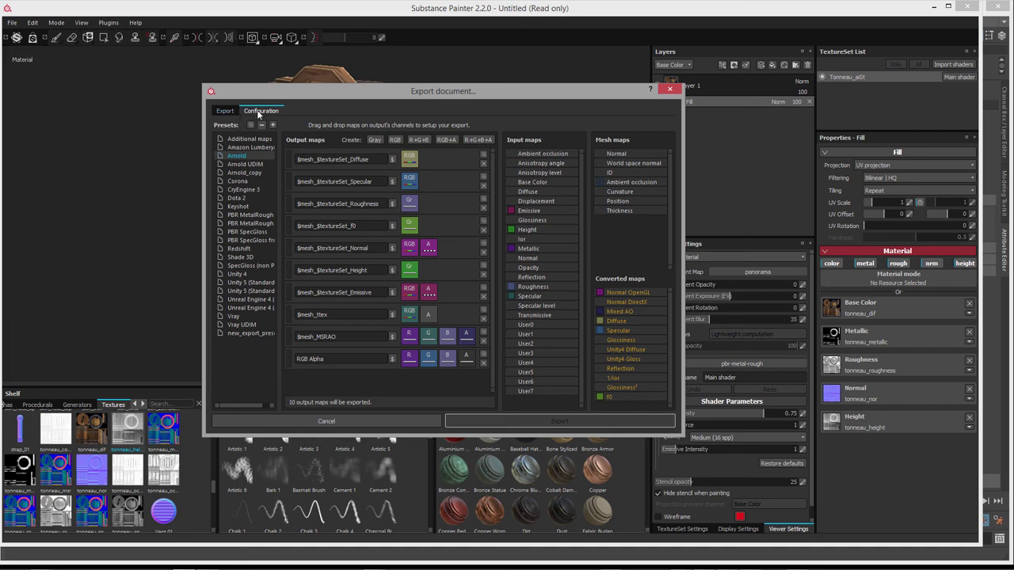
click(226, 111)
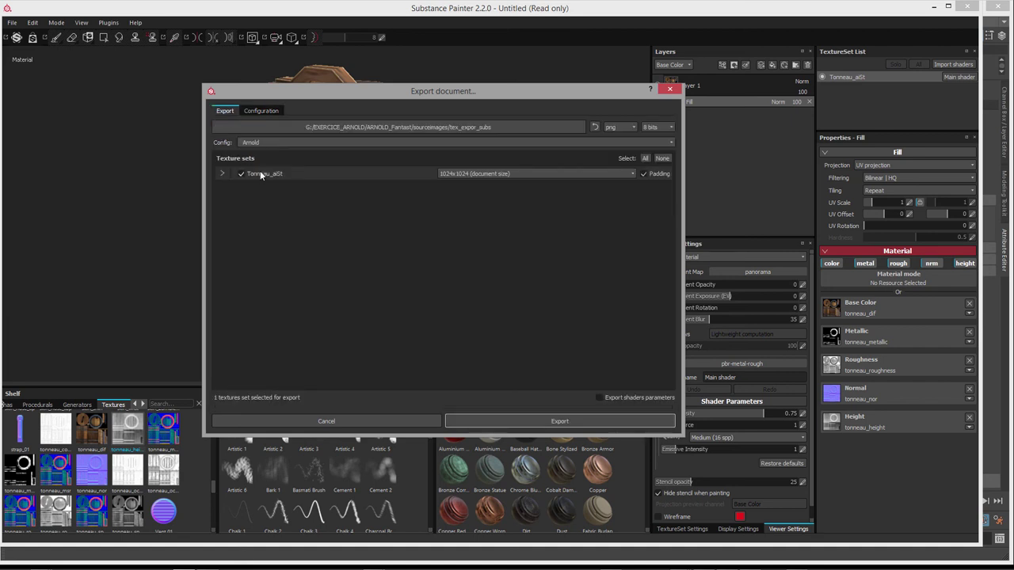
Step: Expand the Tonneau_aiSt texture set to check its export maps, then close the export window
click(223, 174)
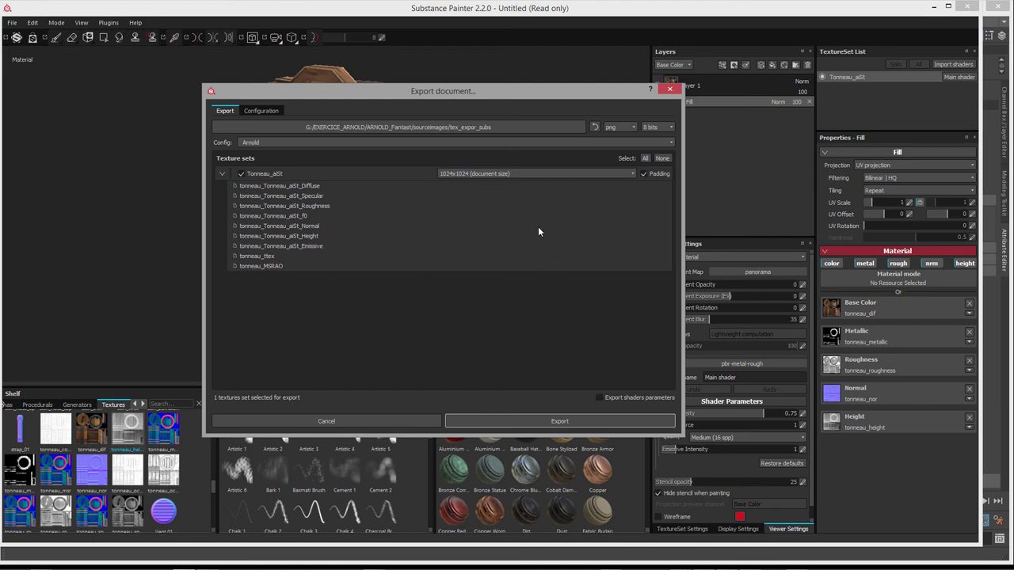
drag(558, 97, 535, 76)
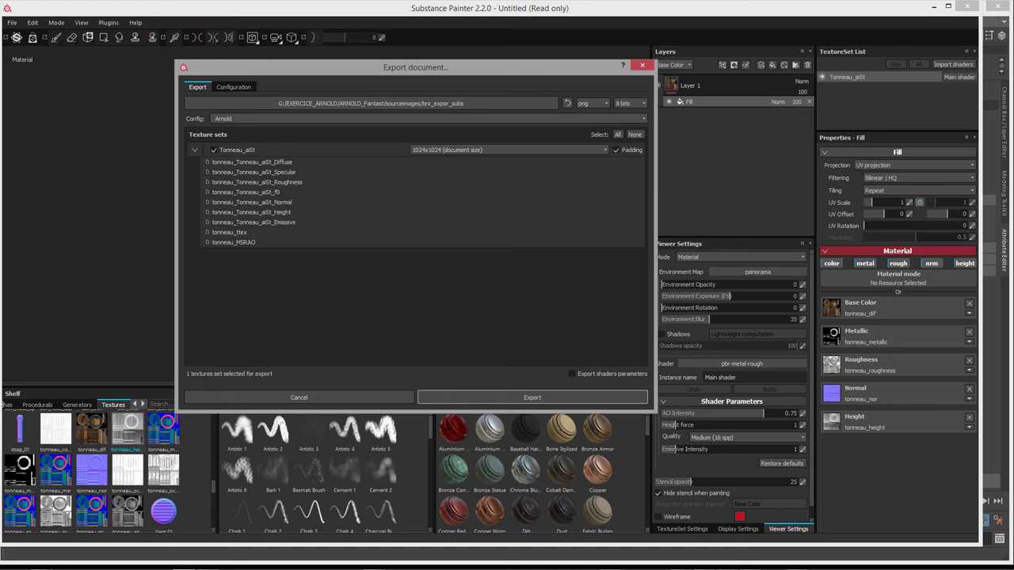
key(Escape)
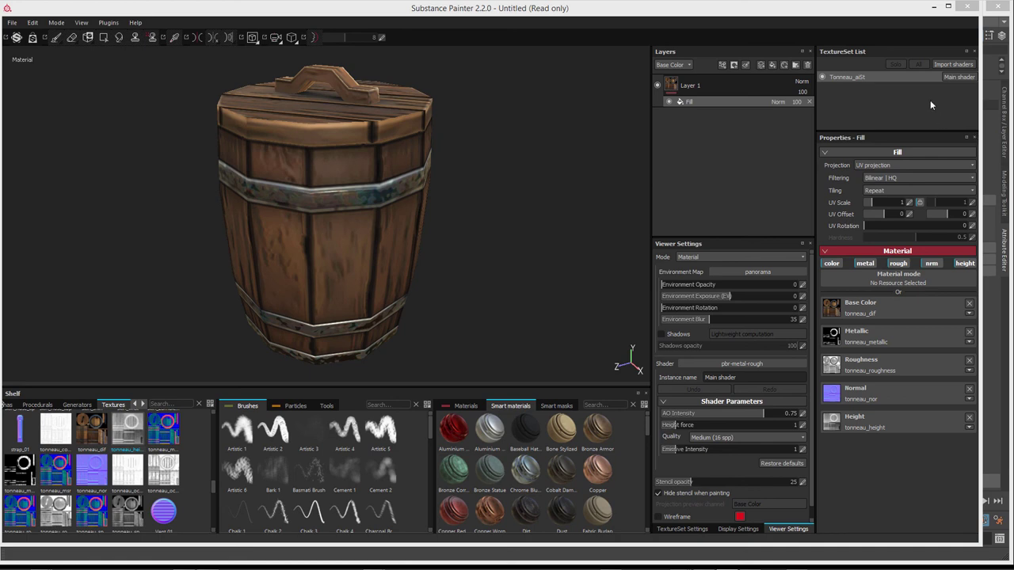
Step: Minimize Substance Painter to bring back Maya's Hypershade with the tonneau_msr.TGA barrel network
click(932, 7)
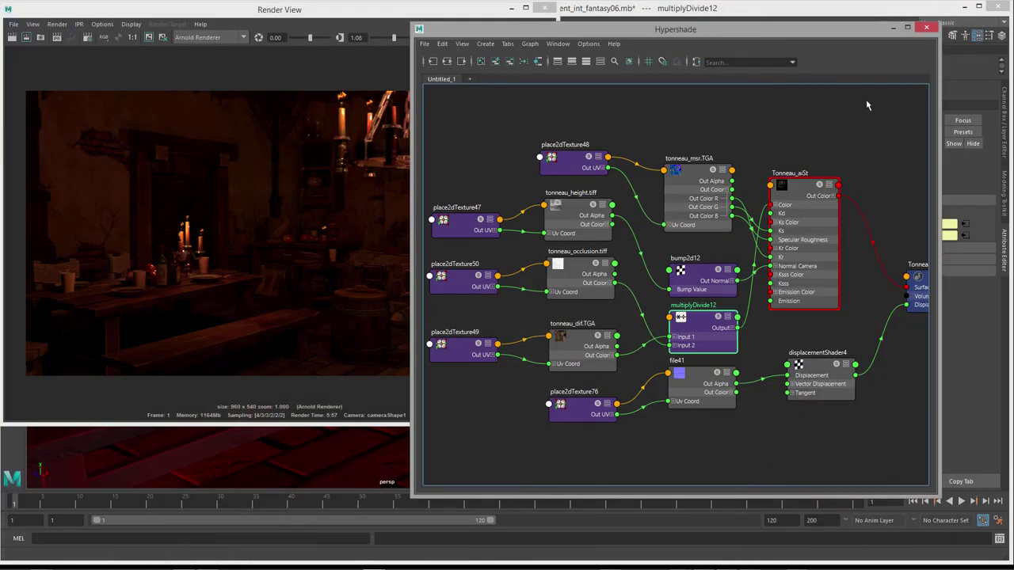